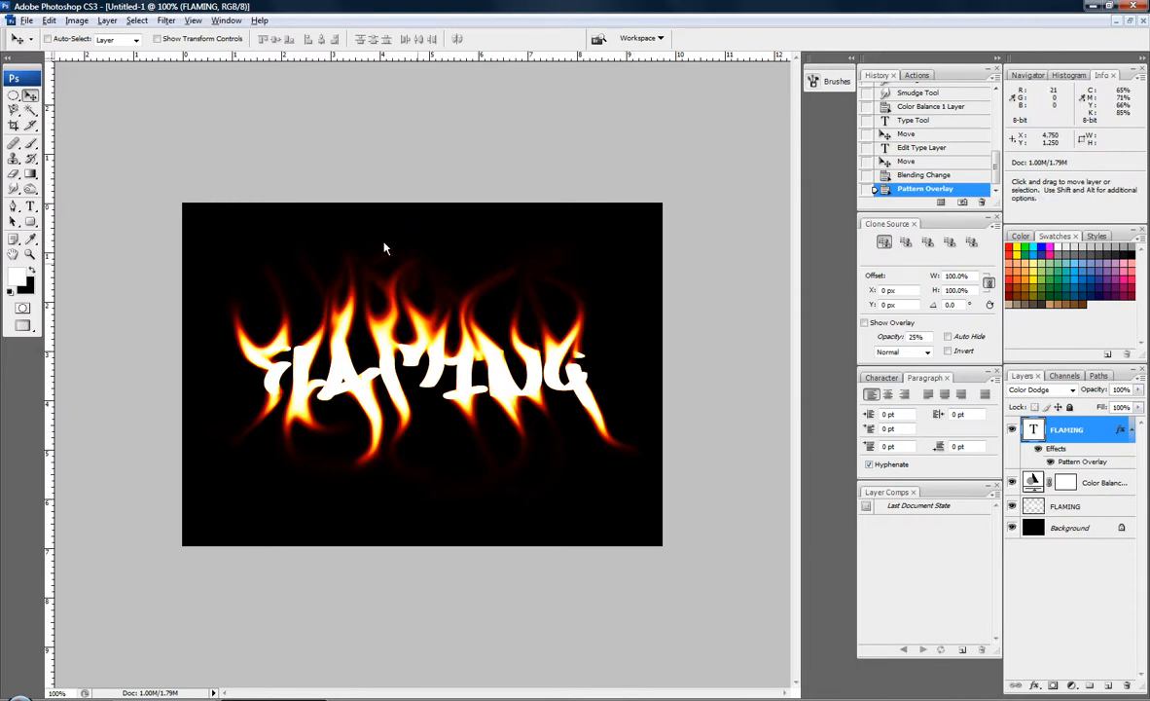
Step: Close the finished flaming-text document without saving and create a new 700 × 500 pixel document at 72 pixels/inch
left_click(1144, 21)
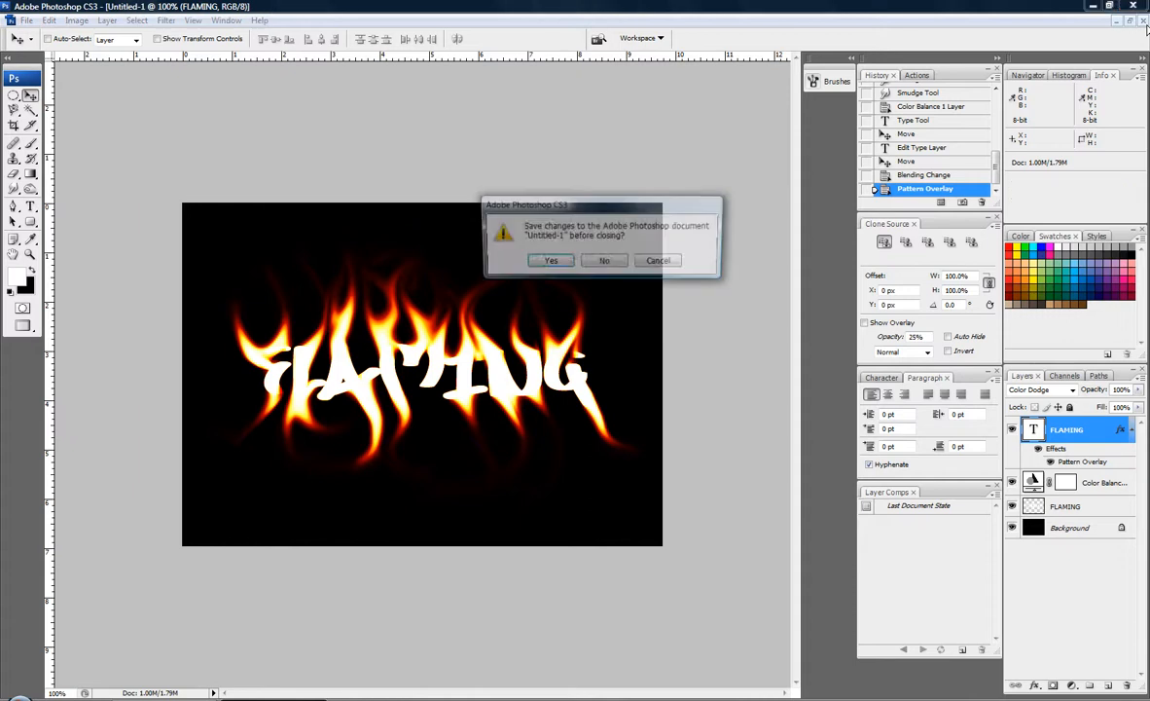
left_click(604, 259)
key("ctrl+n")
left_click_drag(520, 247, 468, 246)
type("700")
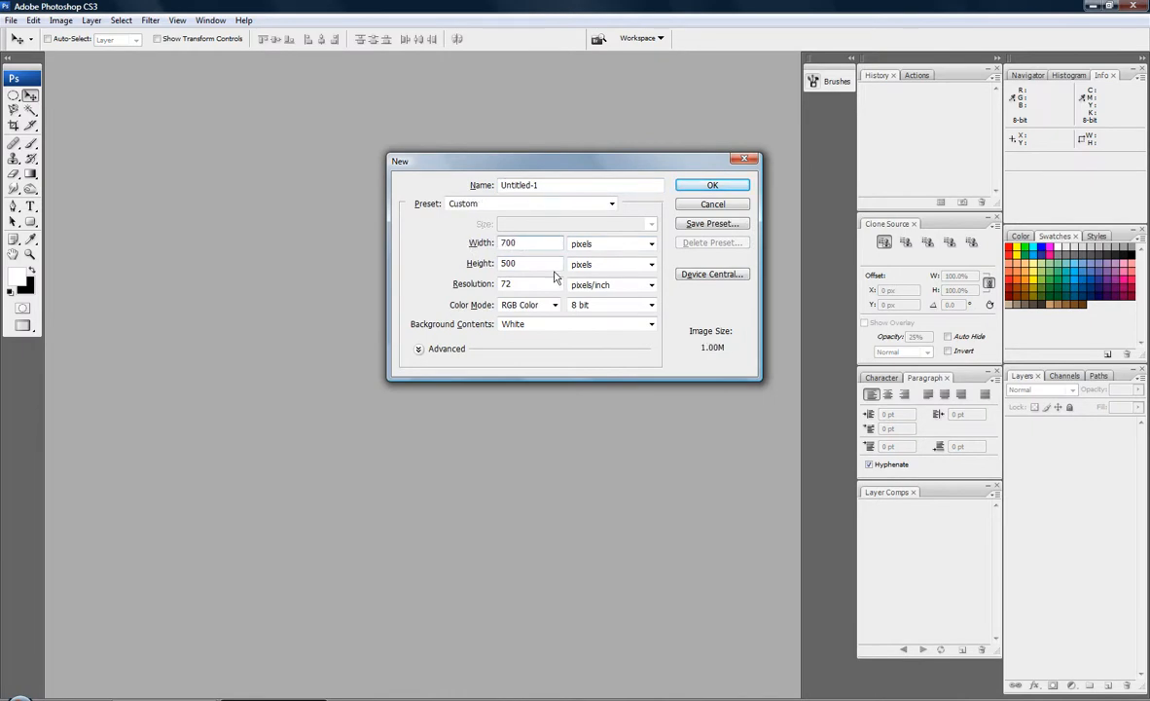
left_click(713, 186)
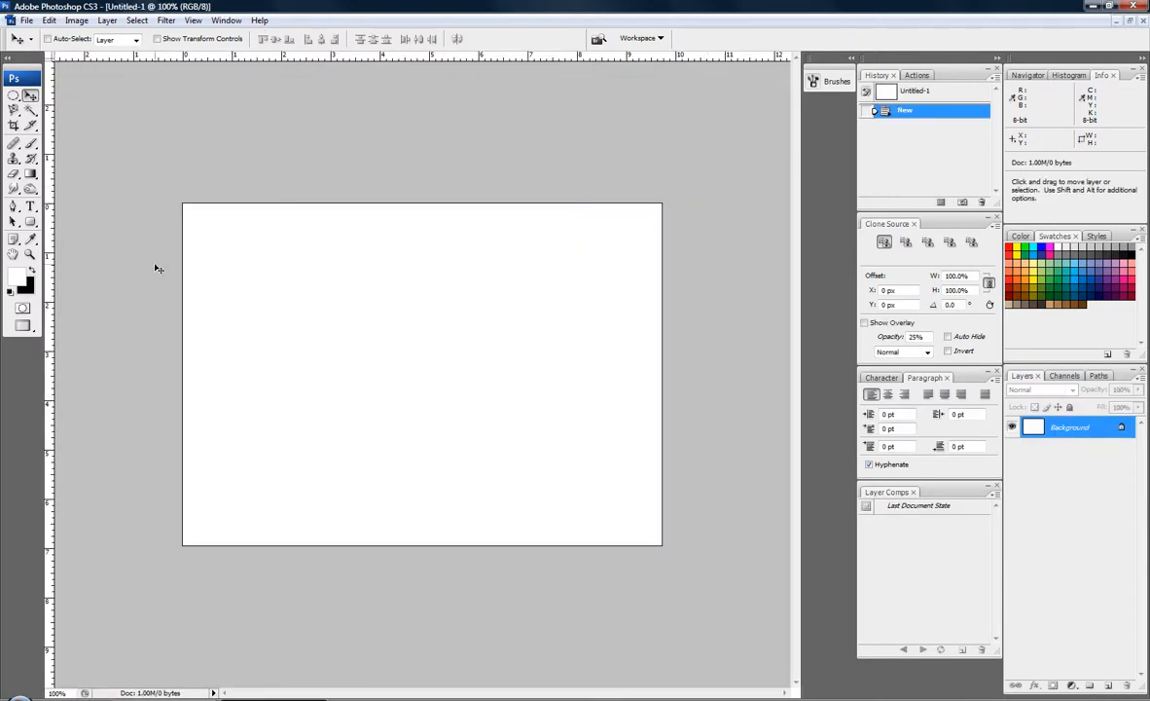
Step: Fill the white background with black as the foreground colour
left_click(33, 268)
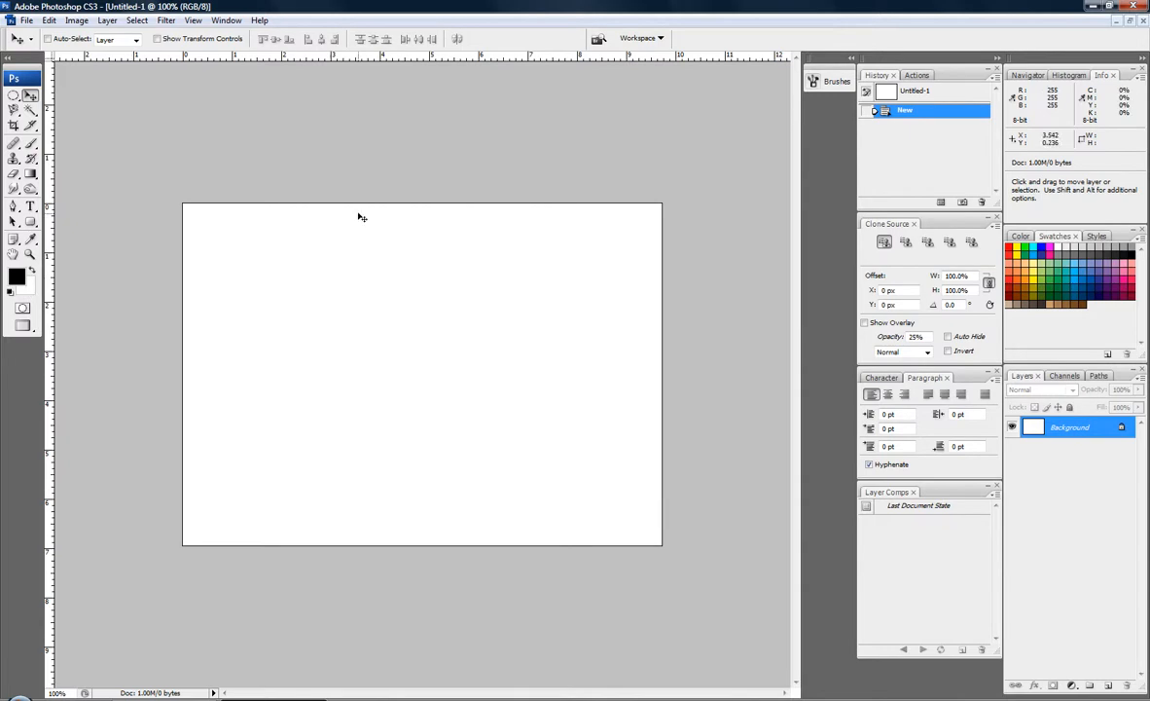
key("alt+BackSpace")
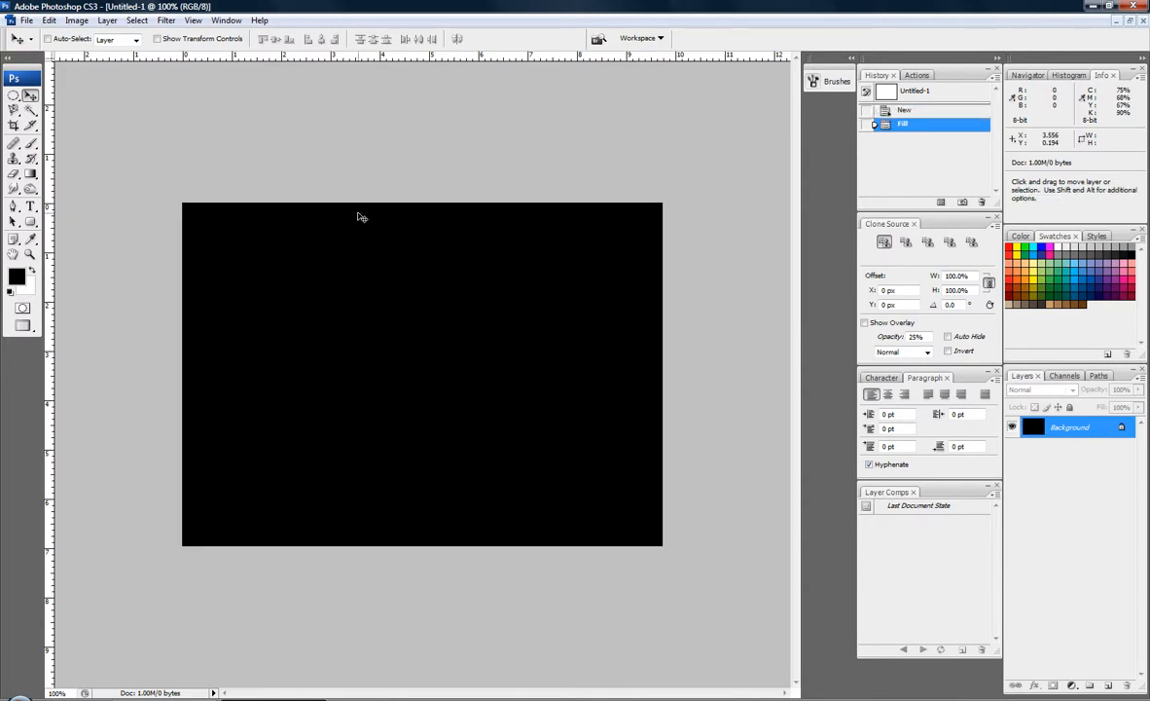
Step: Add white horizontal text reading FLAMING in the Juice font at 100 pt, inside a text box spanning most of the canvas
left_click(30, 207)
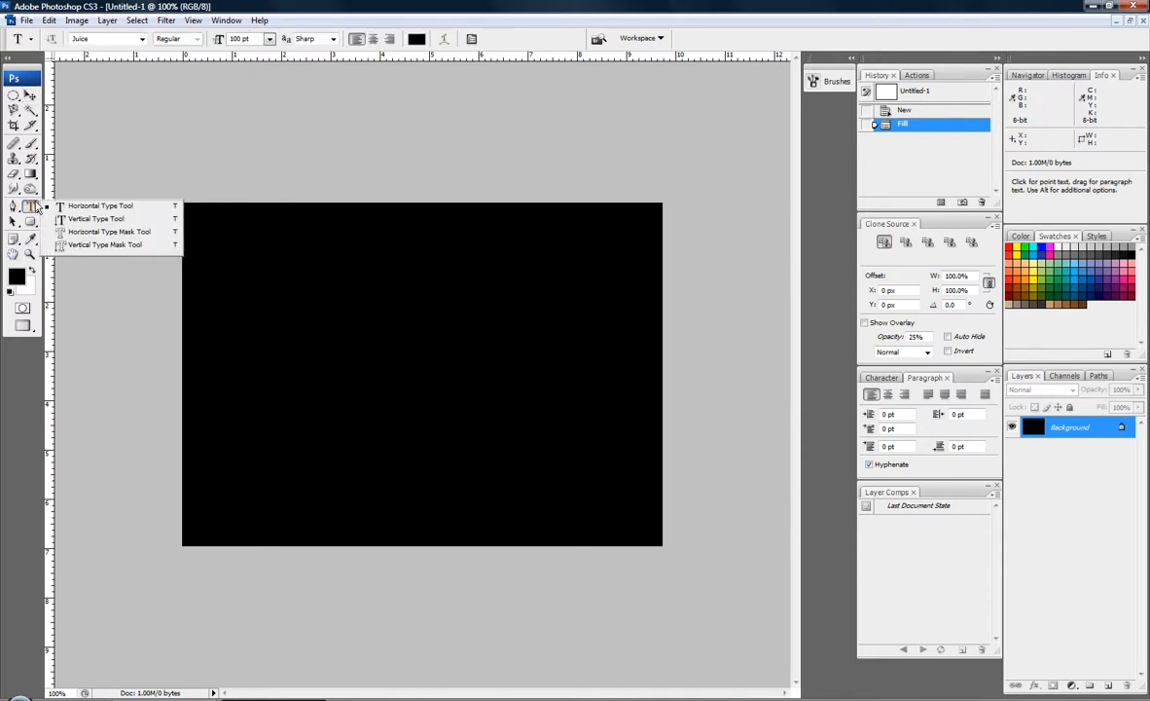
left_click(71, 209)
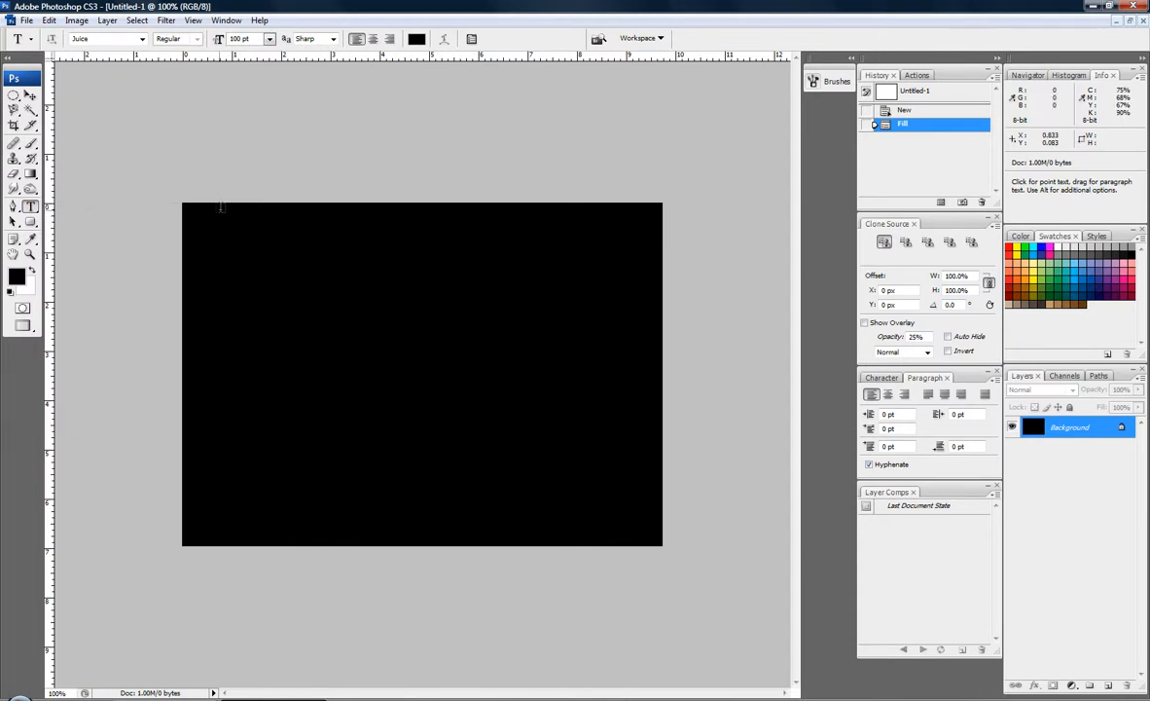
left_click(31, 273)
left_click_drag(202, 262, 649, 524)
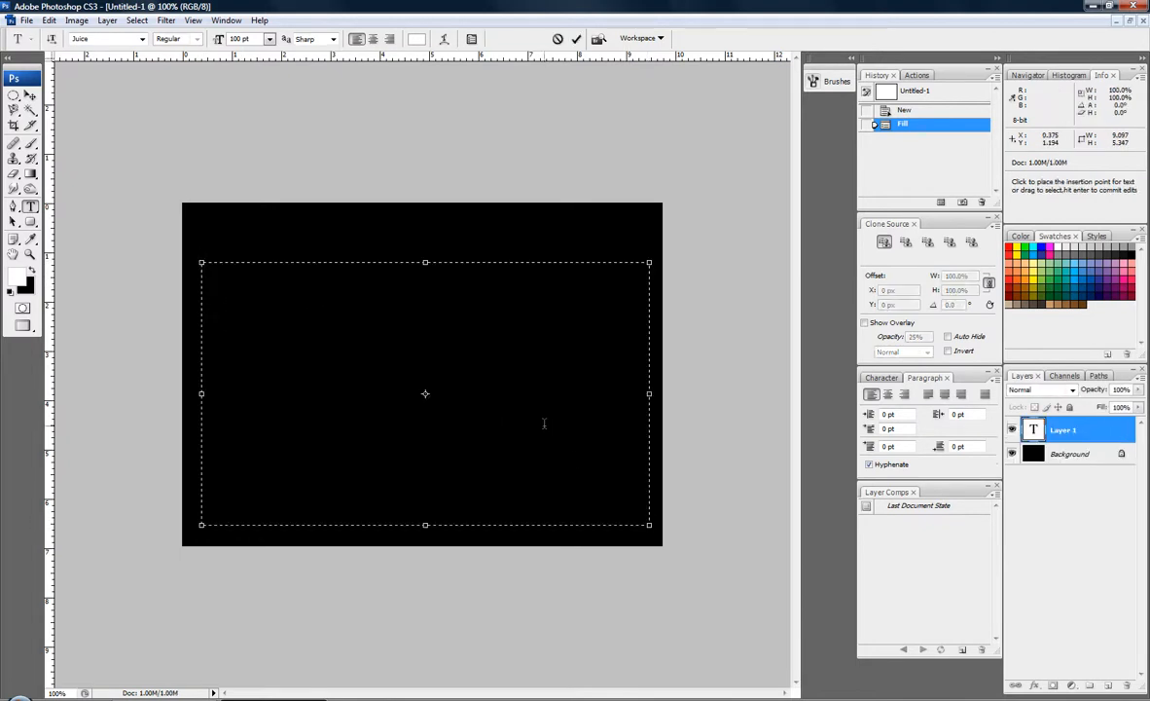
type("FLAMING")
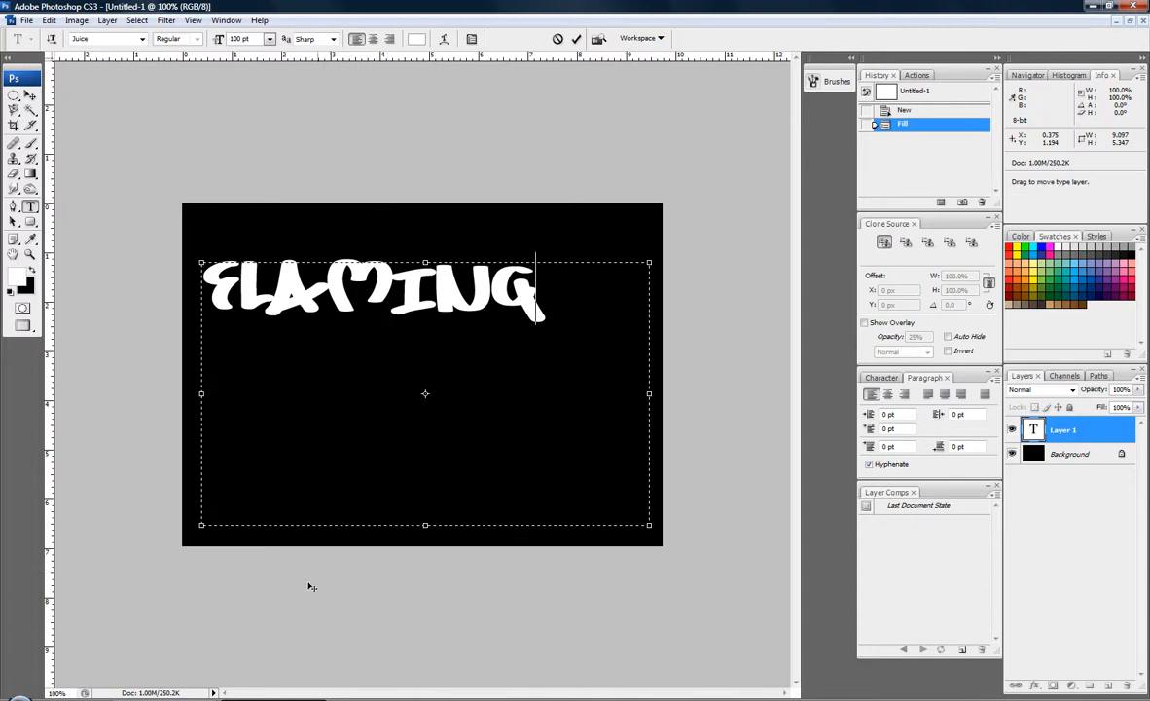
Step: Move the FLAMING text to the centre of the canvas
mouse_move(164, 696)
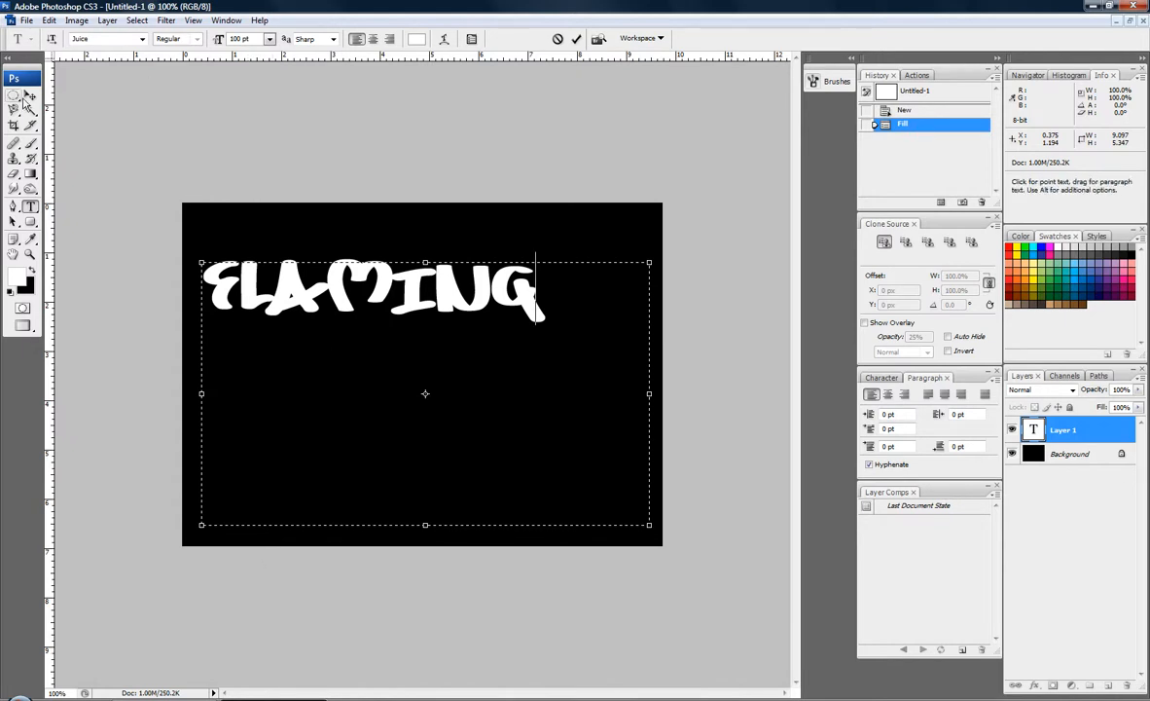
left_click(142, 39)
left_click(142, 39)
left_click(31, 96)
left_click_drag(331, 295, 399, 384)
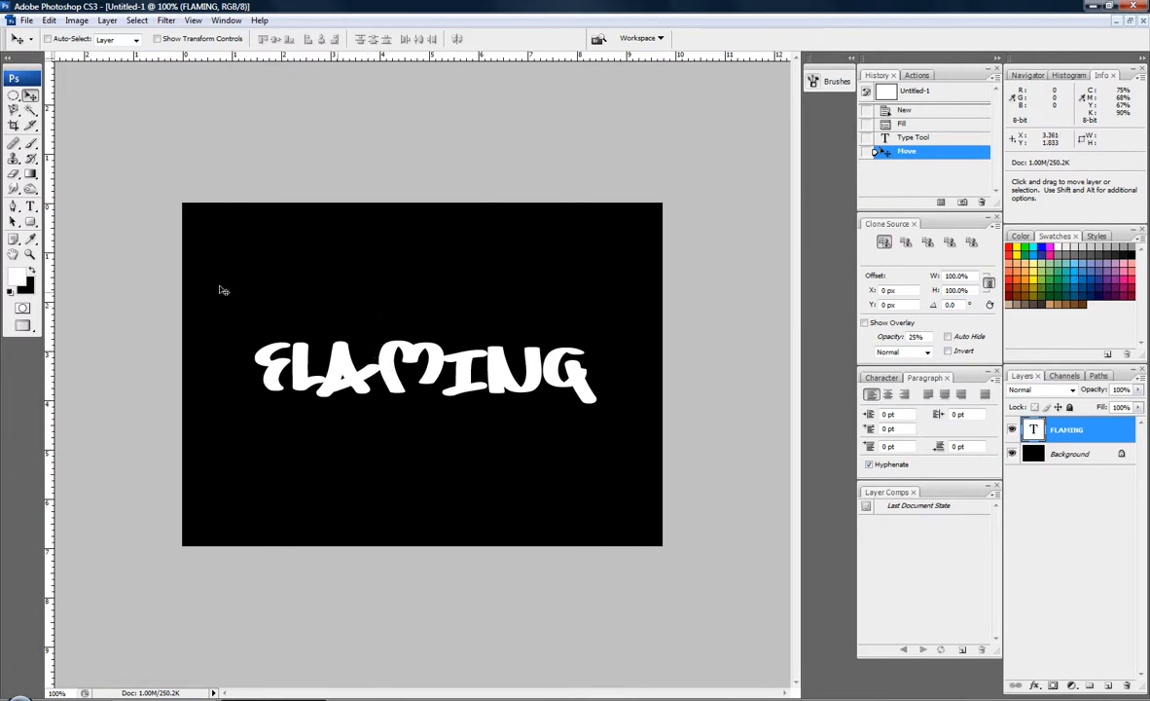
Step: Rasterize the FLAMING type layer with black as foreground colour, and undo a trial Blur tool stroke across the letters
left_click(31, 272)
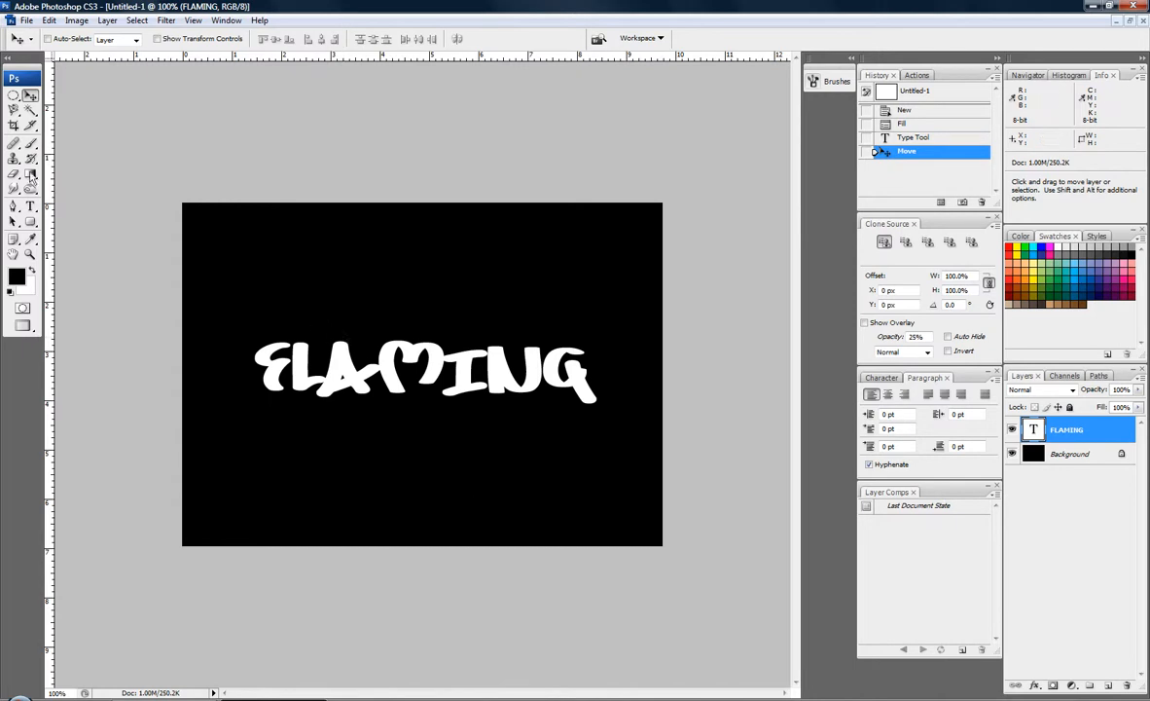
mouse_move(30, 188)
left_mouse_down()
mouse_move(73, 205)
mouse_move(66, 188)
left_mouse_up()
left_click(251, 321)
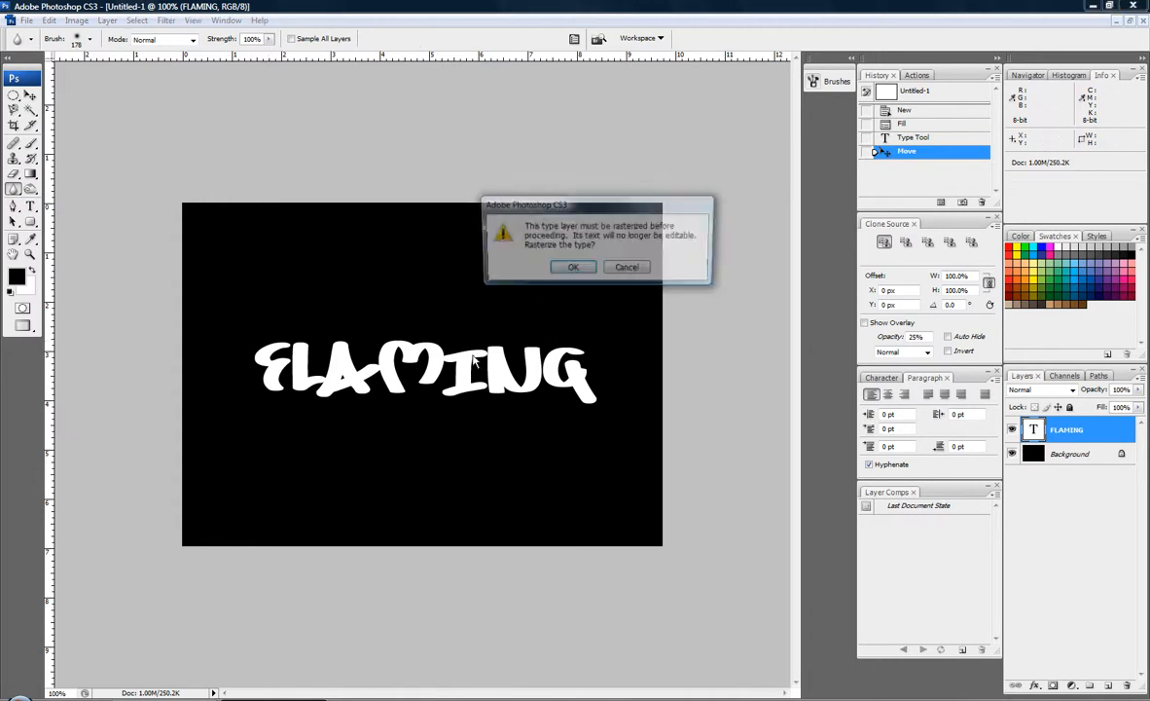
left_click(572, 269)
mouse_move(292, 355)
left_mouse_down()
mouse_move(321, 380)
mouse_move(438, 360)
mouse_move(402, 358)
mouse_move(604, 359)
left_mouse_up()
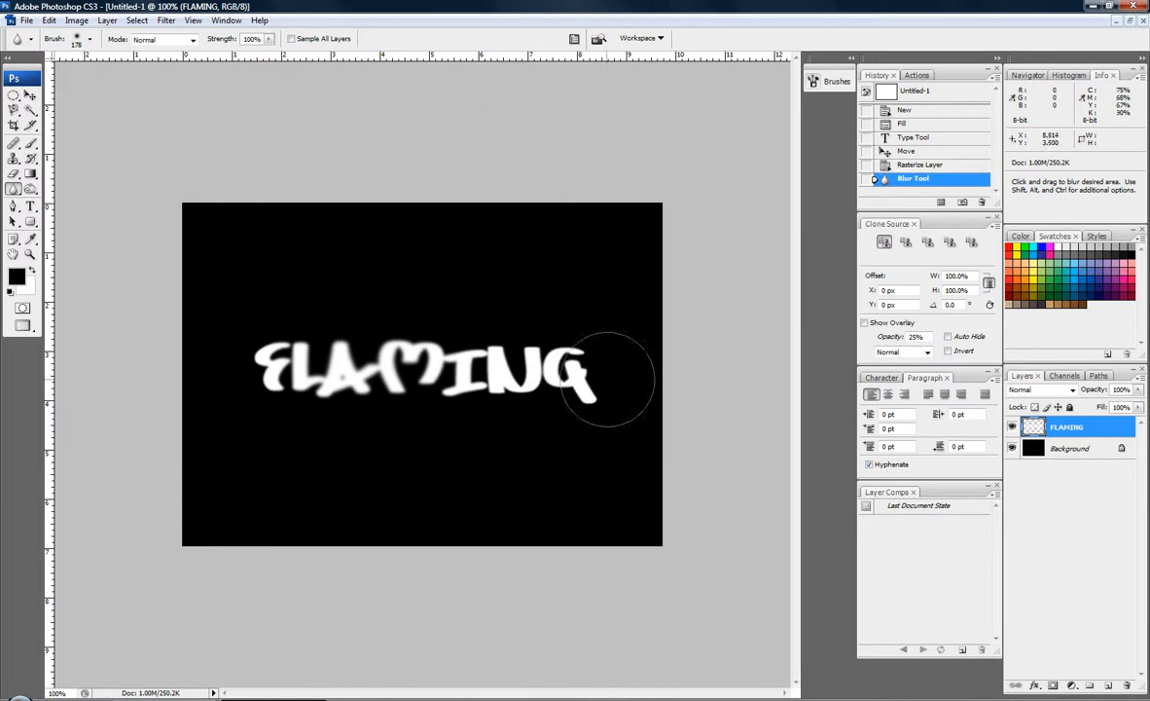
key("ctrl+z")
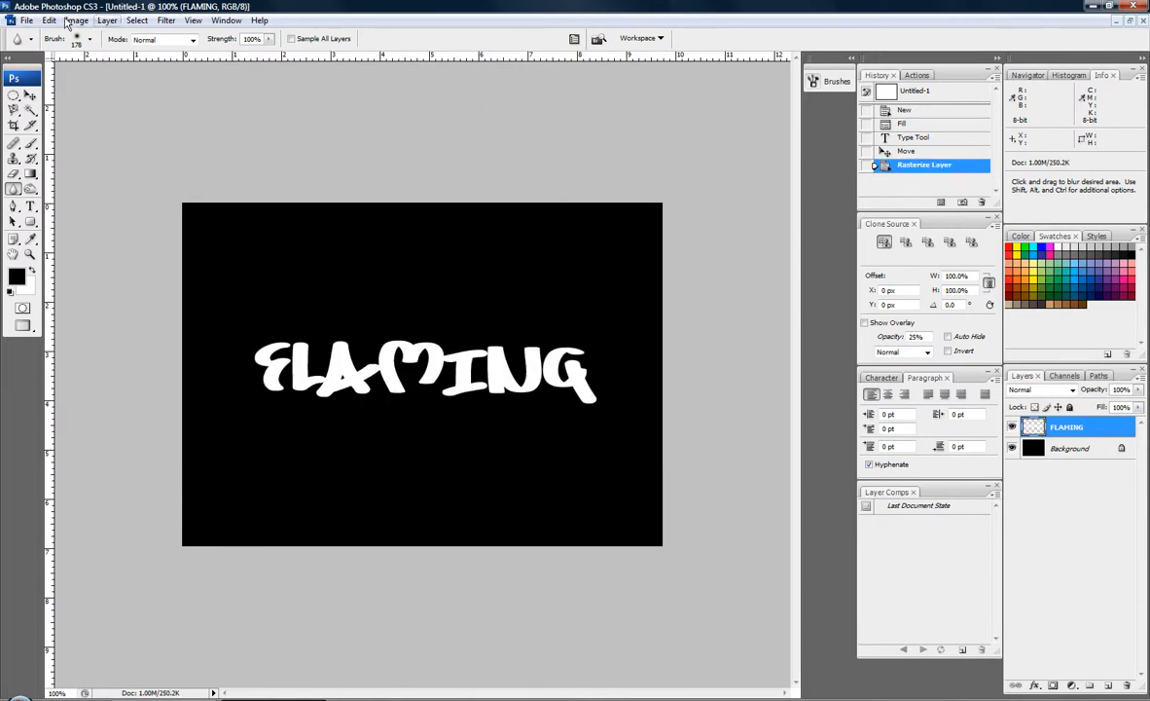
Step: Apply a slight Gaussian Blur to the FLAMING layer and compare the letters with and without it
left_click(76, 20)
mouse_move(109, 20)
mouse_move(167, 20)
mouse_move(243, 157)
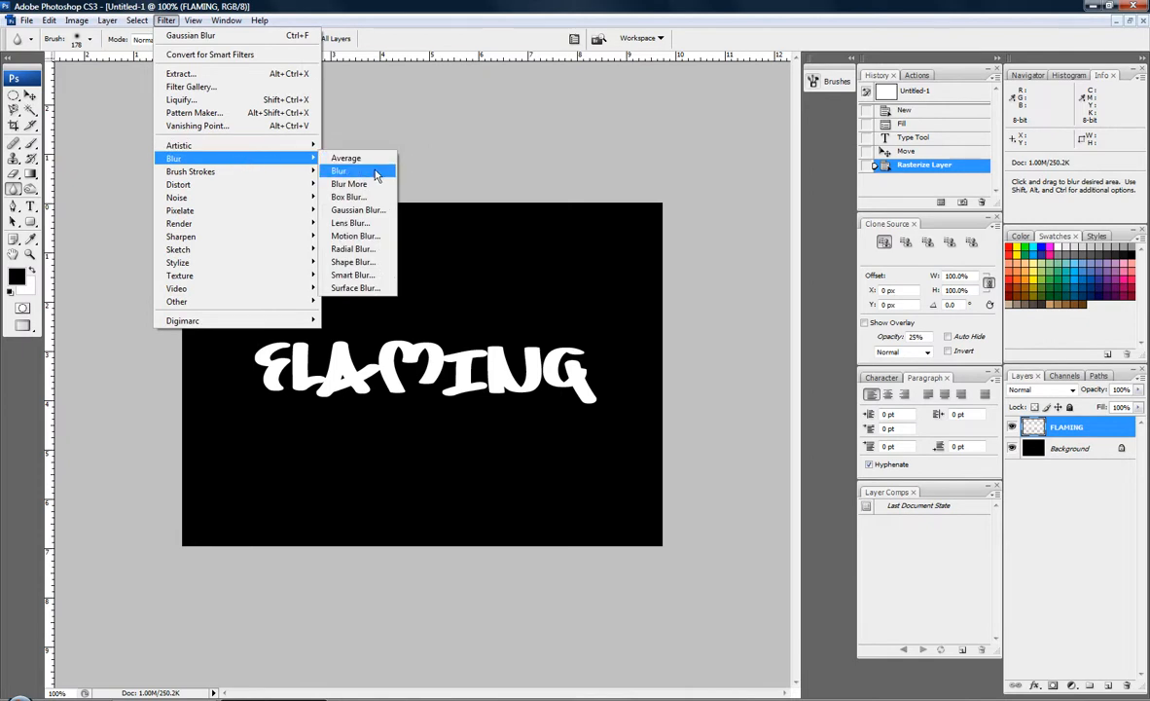
left_click(356, 209)
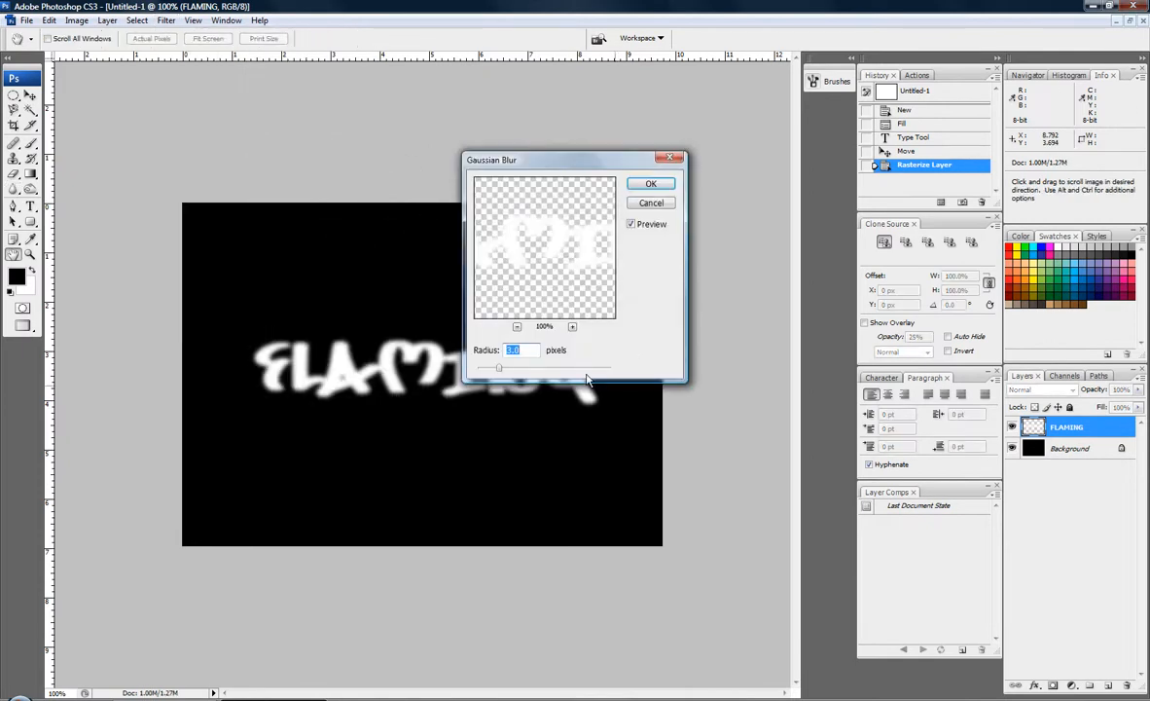
left_click_drag(501, 369, 476, 374)
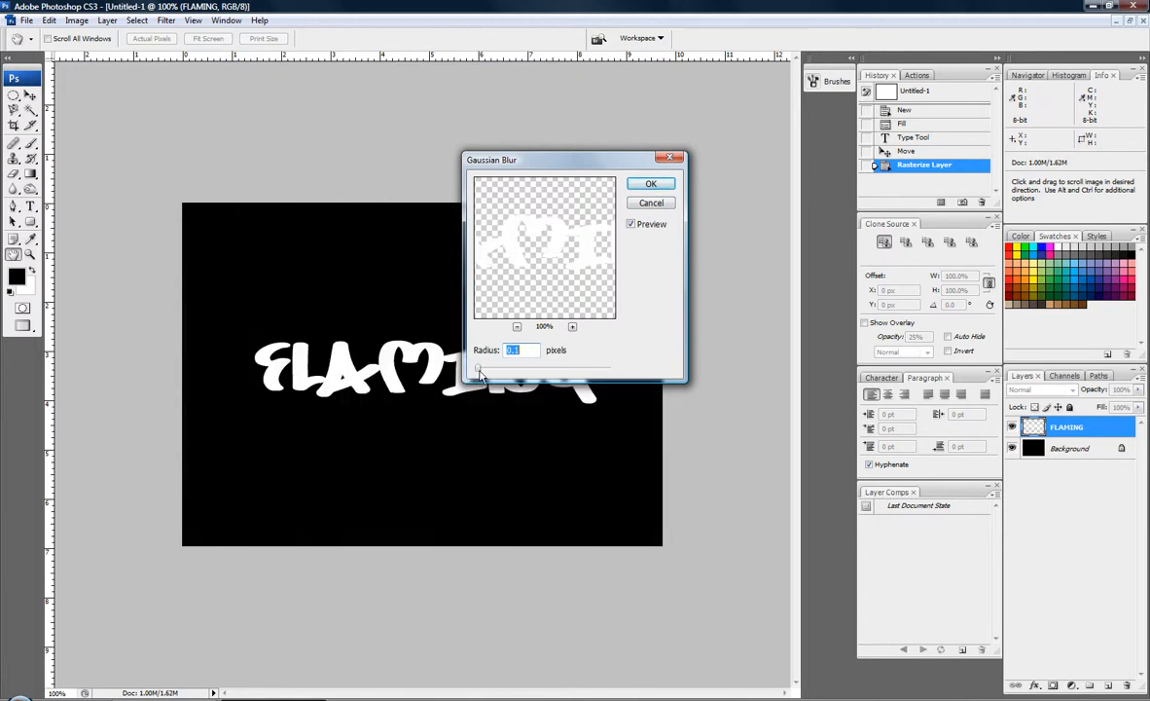
type("0.8")
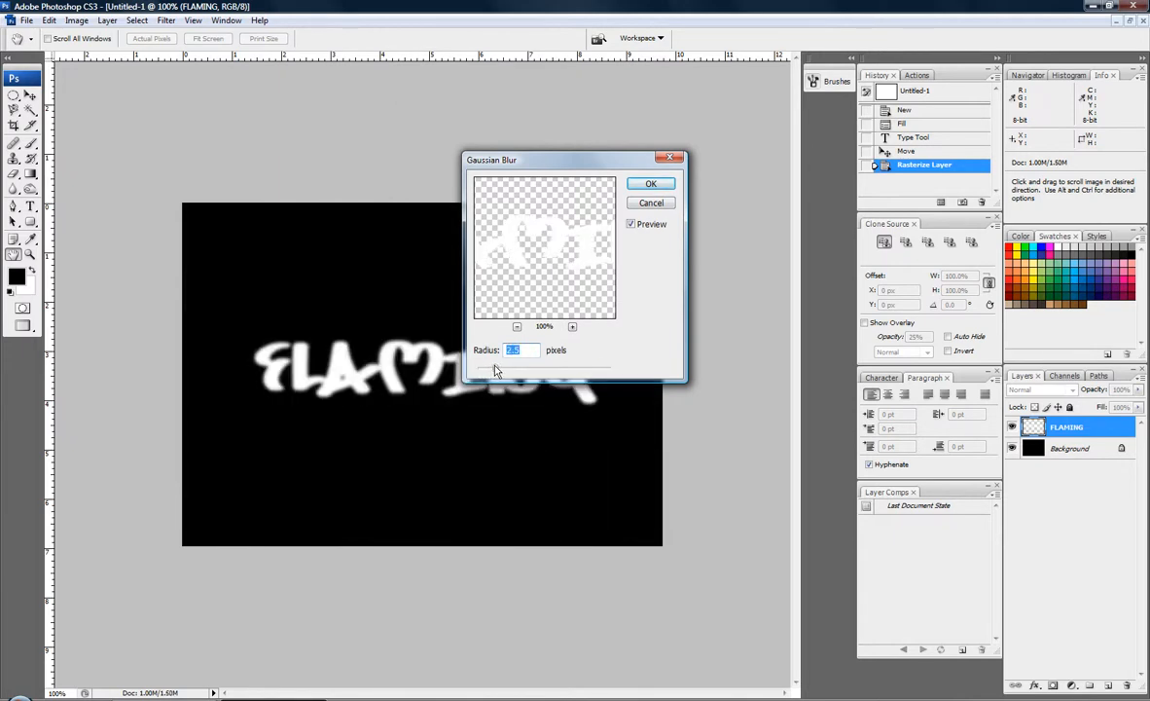
left_click_drag(505, 368, 491, 371)
left_click(646, 184)
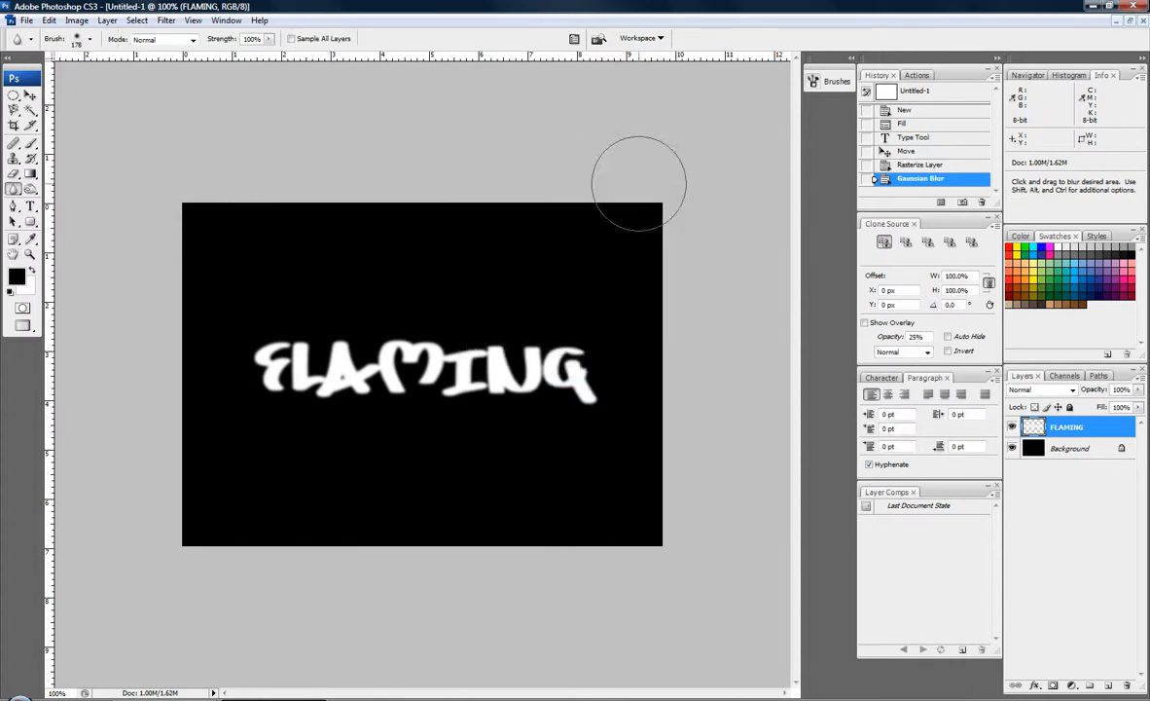
key("ctrl+z")
key("ctrl+z")
key("ctrl+z")
key("ctrl+z")
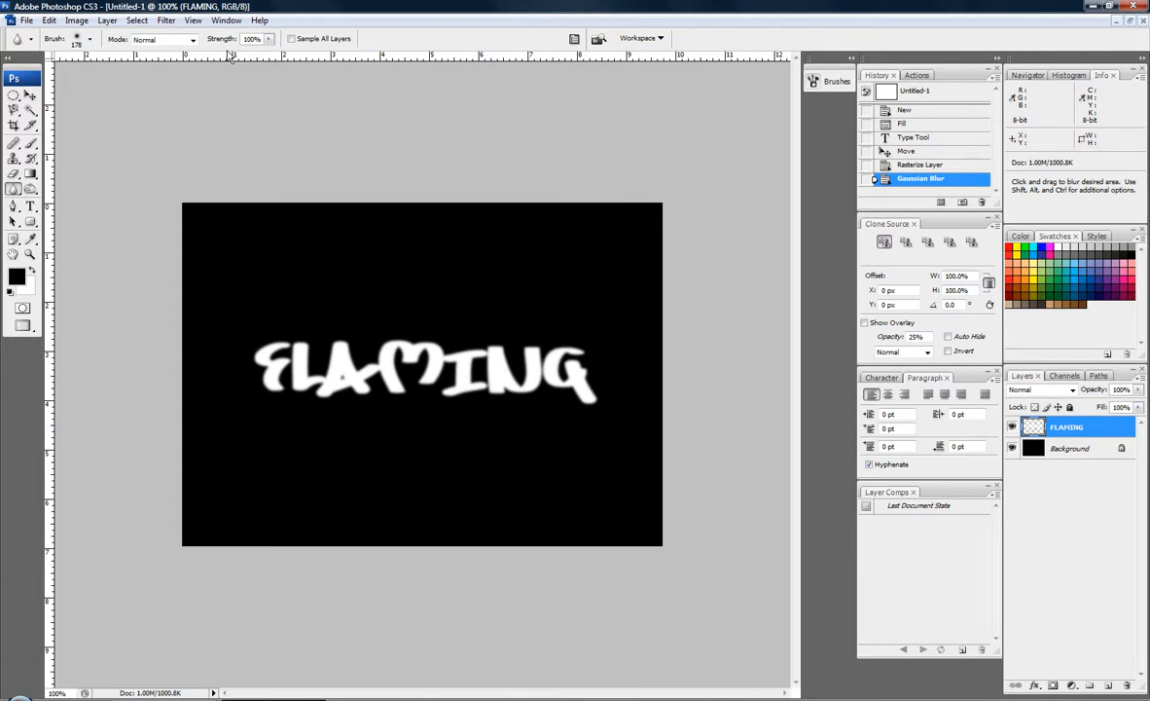
Step: Activate the Smudge tool with its mode kept at Normal
left_click(30, 189)
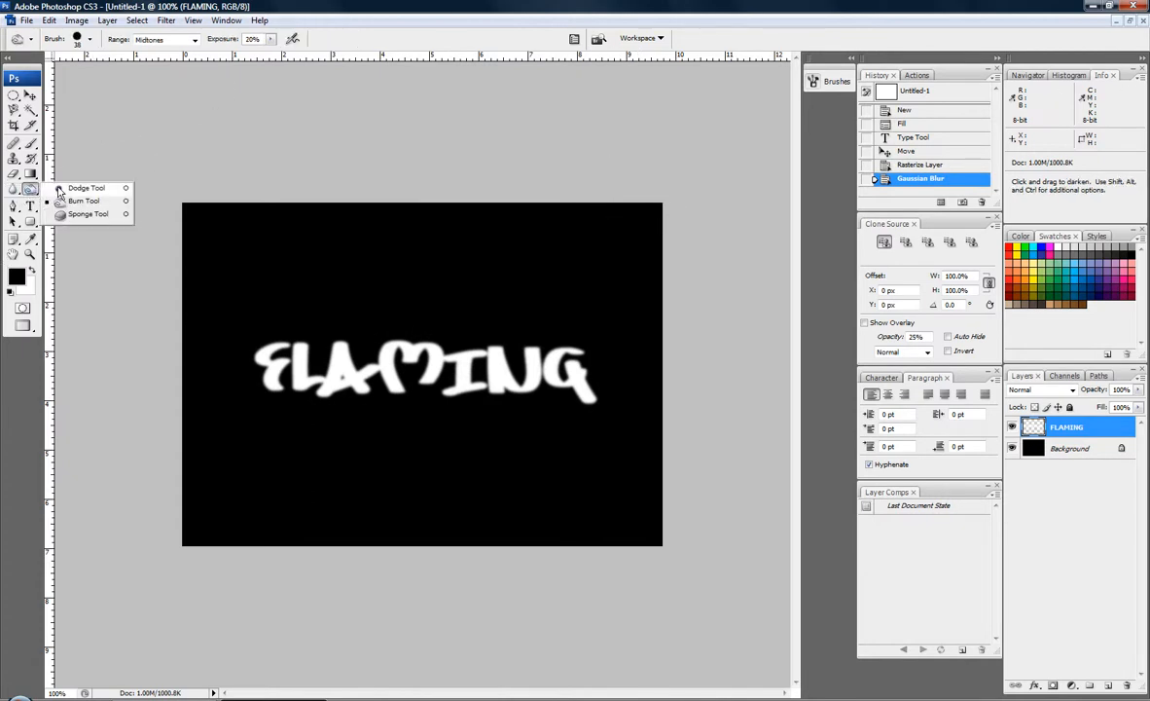
left_click(12, 189)
left_click(77, 213)
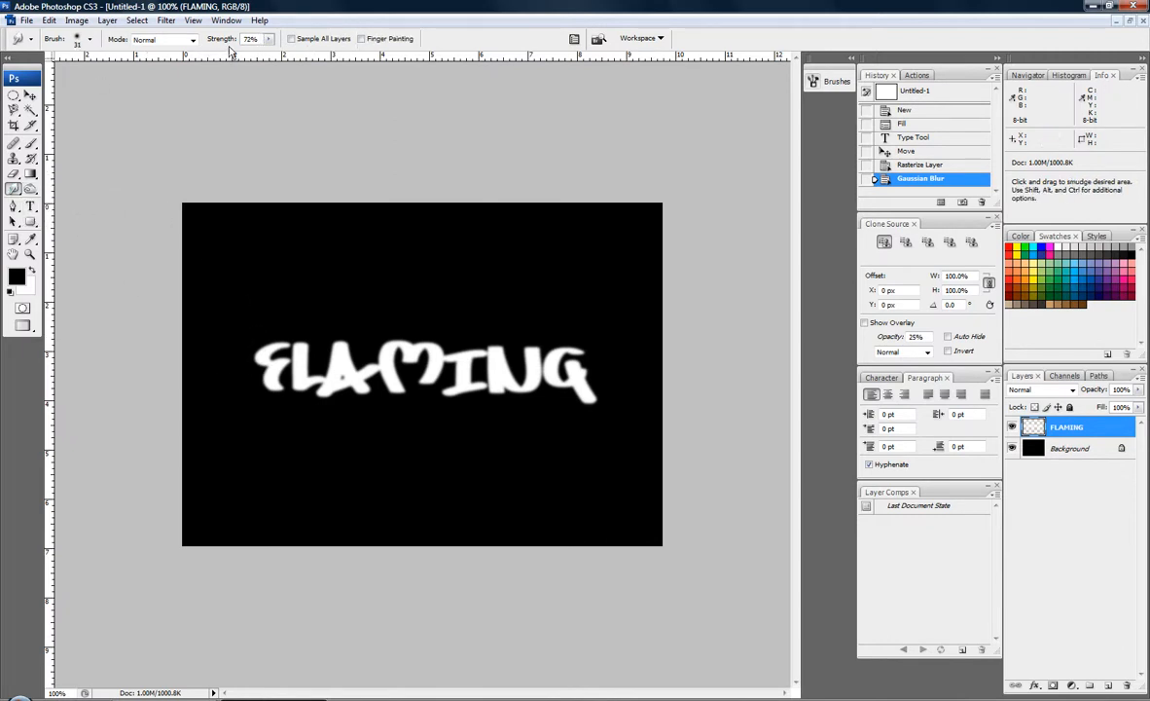
left_click(191, 40)
left_click(175, 41)
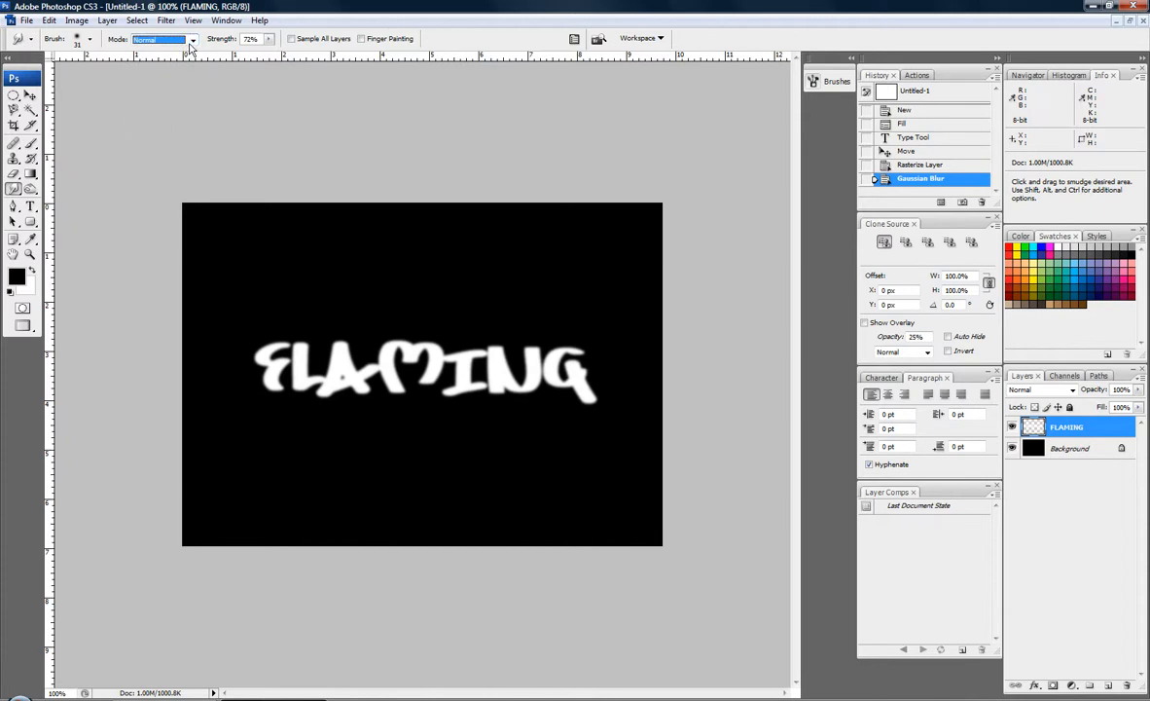
Step: Try smudging across the letters at 100% strength, and undo the stroke
left_click(268, 39)
left_click_drag(261, 57, 303, 58)
mouse_move(301, 323)
left_mouse_down()
mouse_move(391, 317)
mouse_move(517, 371)
mouse_move(375, 331)
mouse_move(202, 346)
left_mouse_up()
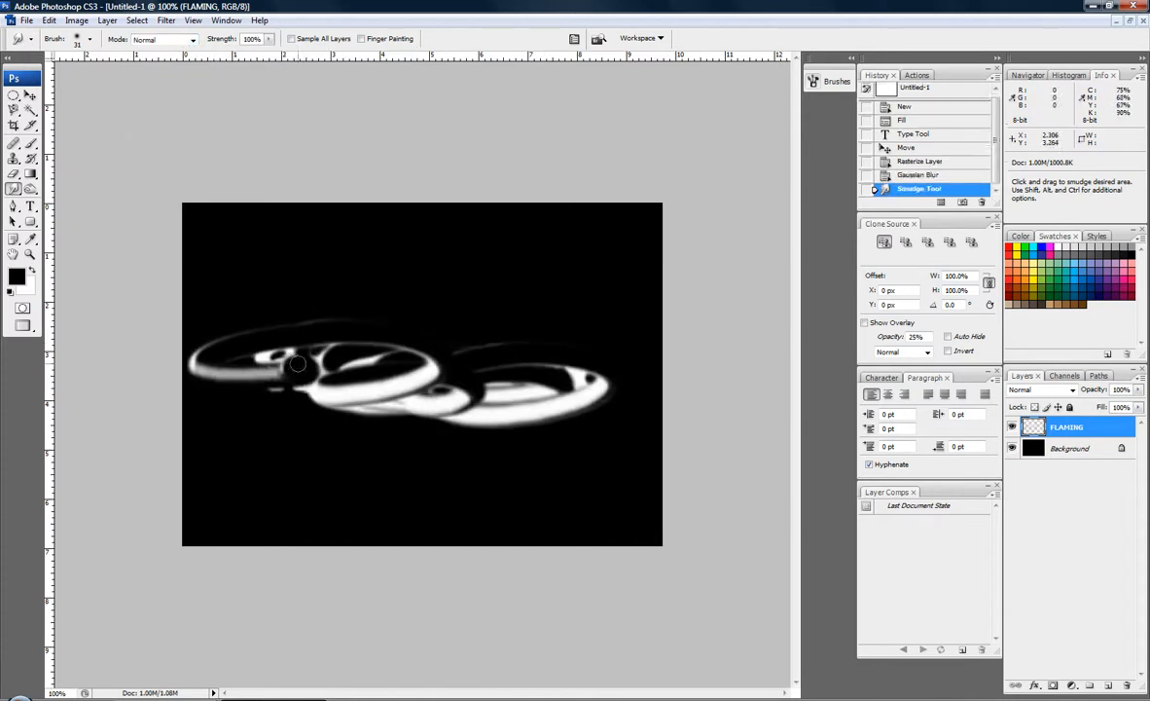
key("ctrl+z")
Step: Set the Smudge strength to 75% and pull flame tips upward from the top of the letter F
left_click(270, 39)
left_click_drag(255, 56, 255, 61)
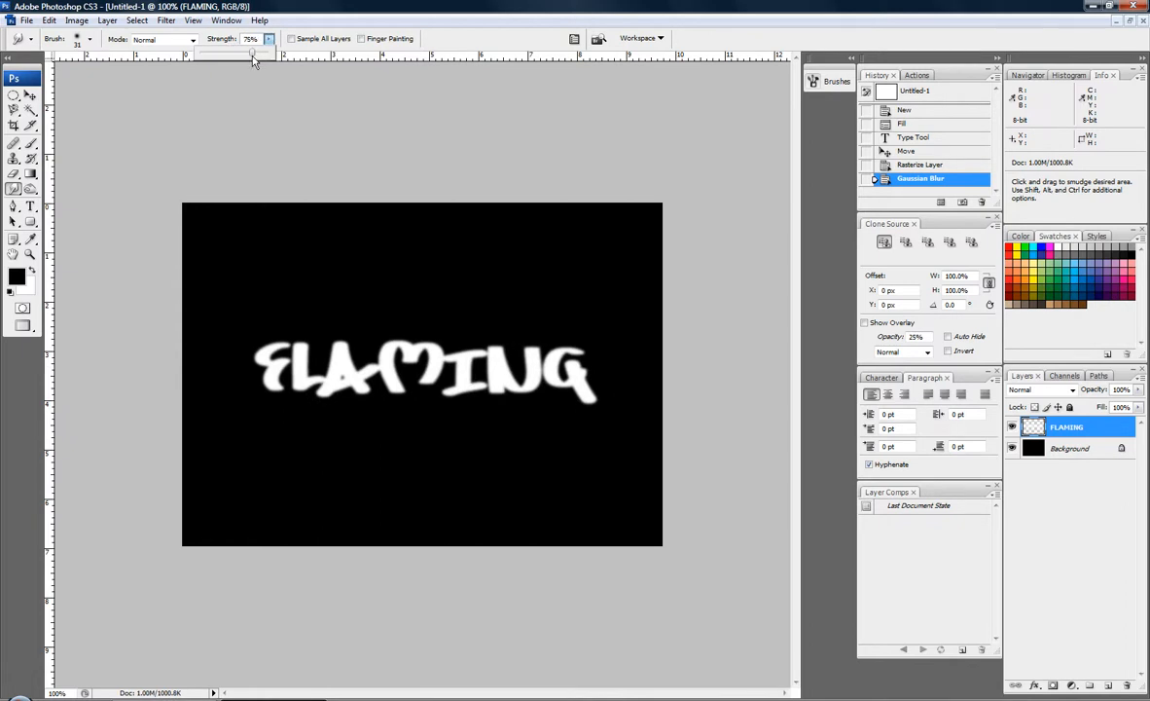
left_click(254, 180)
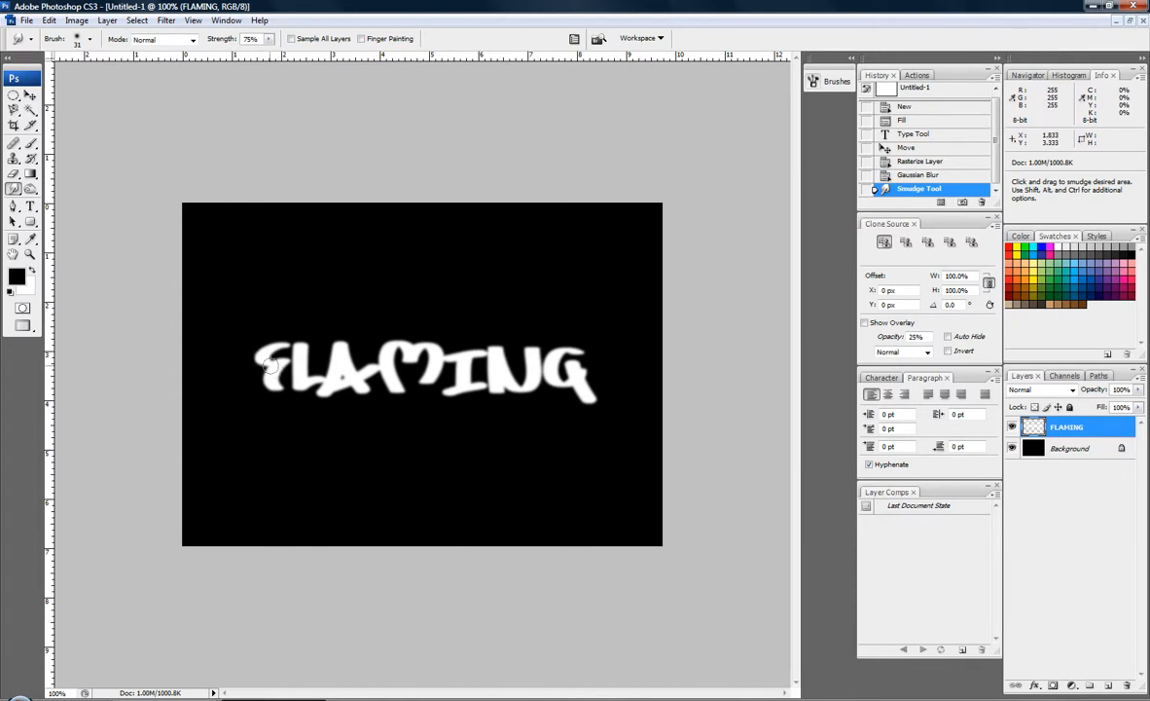
left_click_drag(247, 333, 214, 263)
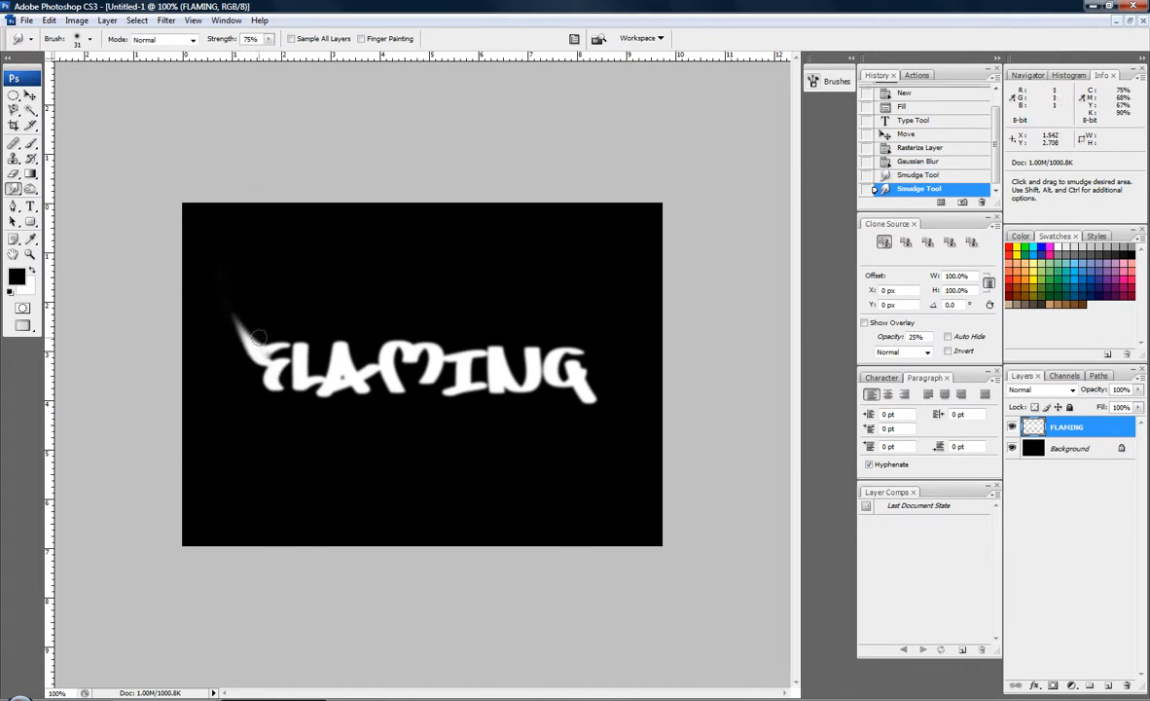
left_click_drag(249, 327, 270, 226)
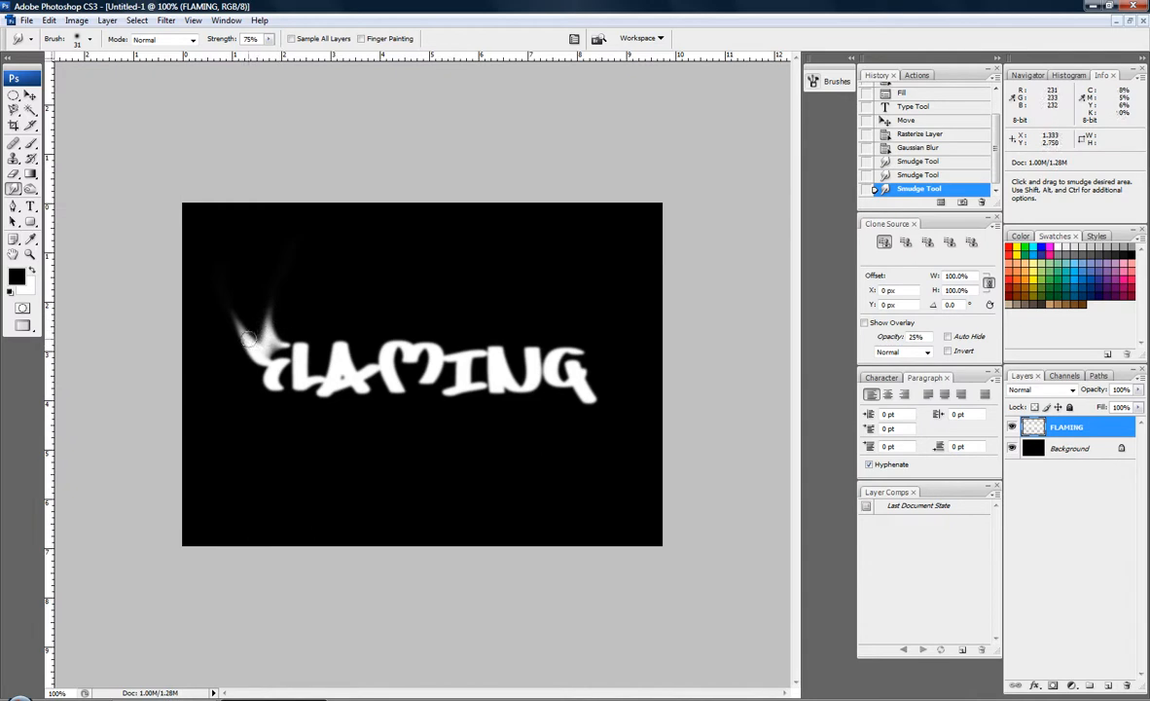
left_click_drag(249, 338, 229, 261)
Step: Smudge curved flame tips upward from the tops of the letters L, A, M and I
left_click_drag(311, 279, 295, 267)
left_click_drag(337, 354, 366, 263)
left_click_drag(342, 332, 369, 240)
mouse_move(384, 349)
left_mouse_down()
mouse_move(364, 293)
mouse_move(392, 236)
left_mouse_up()
left_click_drag(419, 347, 431, 257)
mouse_move(449, 360)
left_mouse_down()
mouse_move(452, 331)
mouse_move(495, 285)
mouse_move(475, 350)
mouse_move(467, 357)
mouse_move(476, 255)
left_mouse_up()
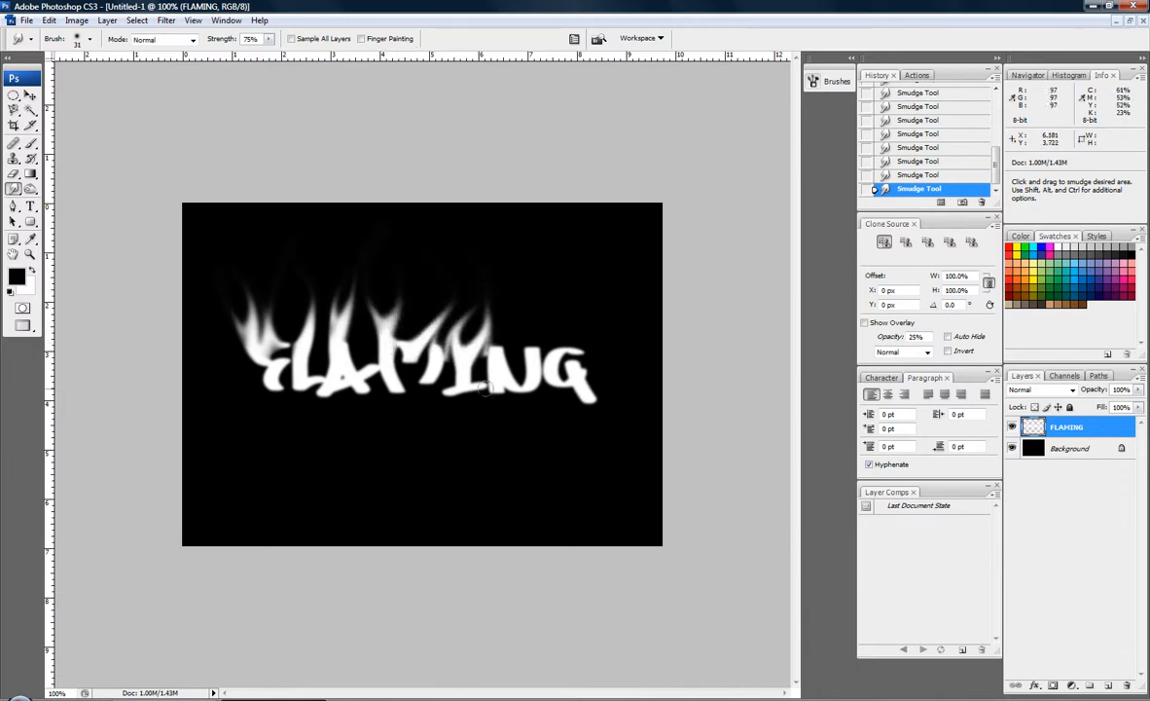
left_click_drag(284, 306, 288, 235)
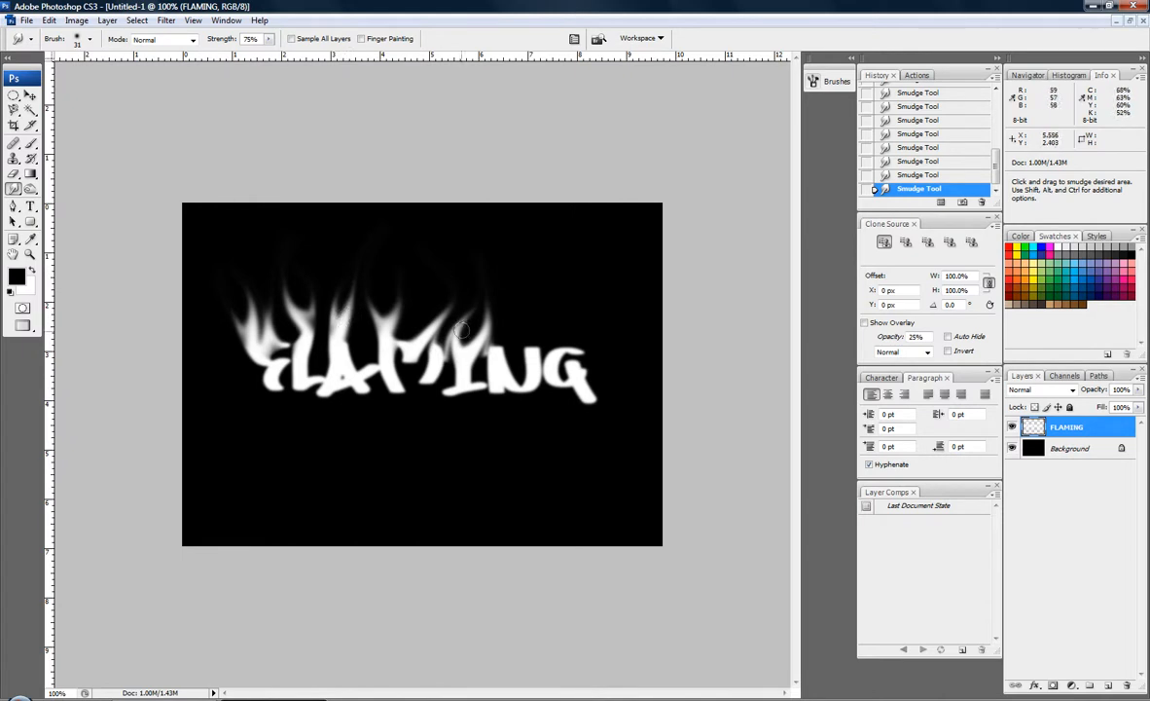
Step: Smudge flame tips upward from the letters N and G, and deselect the FLAMING layer
left_click_drag(502, 356, 499, 258)
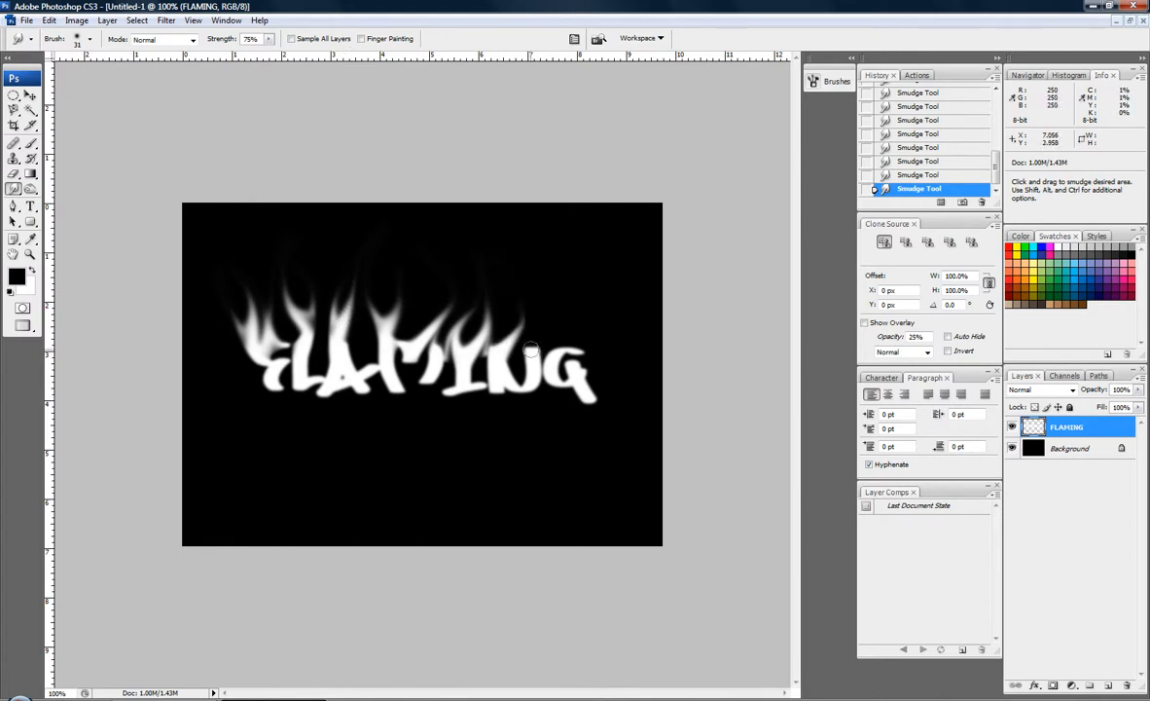
left_click_drag(532, 353, 572, 236)
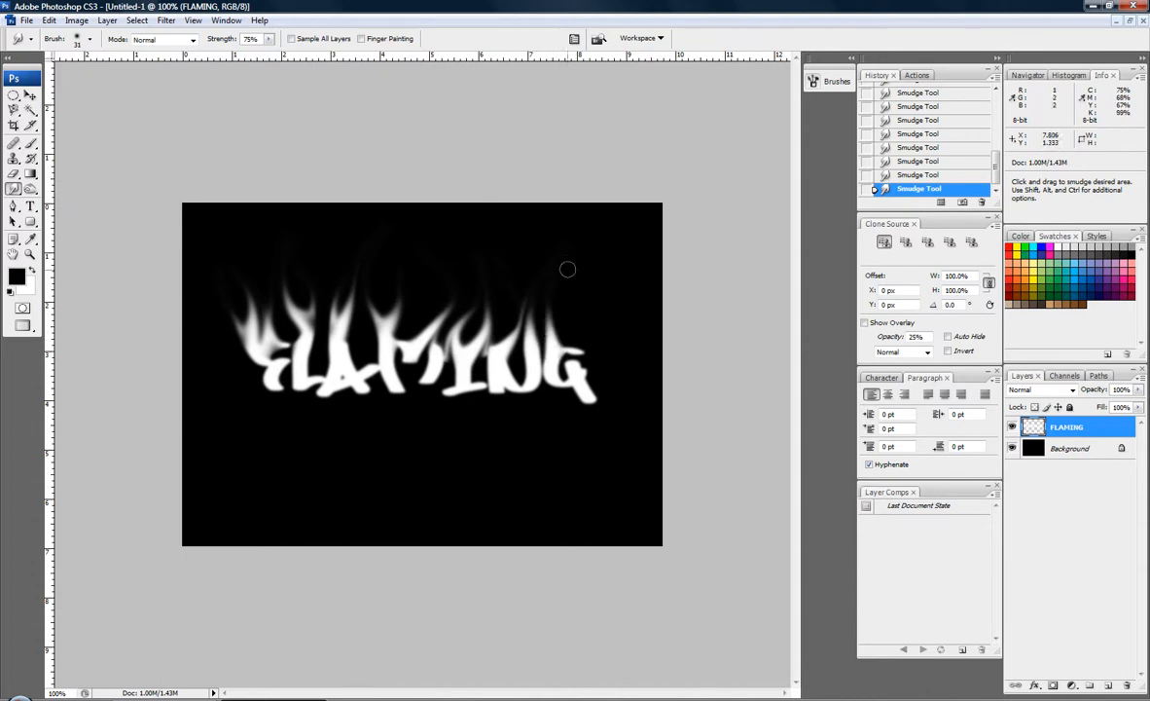
left_click_drag(563, 360, 574, 307)
mouse_move(389, 350)
left_mouse_down()
mouse_move(419, 344)
mouse_move(434, 324)
mouse_move(412, 321)
mouse_move(419, 383)
mouse_move(379, 394)
mouse_move(568, 415)
mouse_move(543, 448)
left_mouse_up()
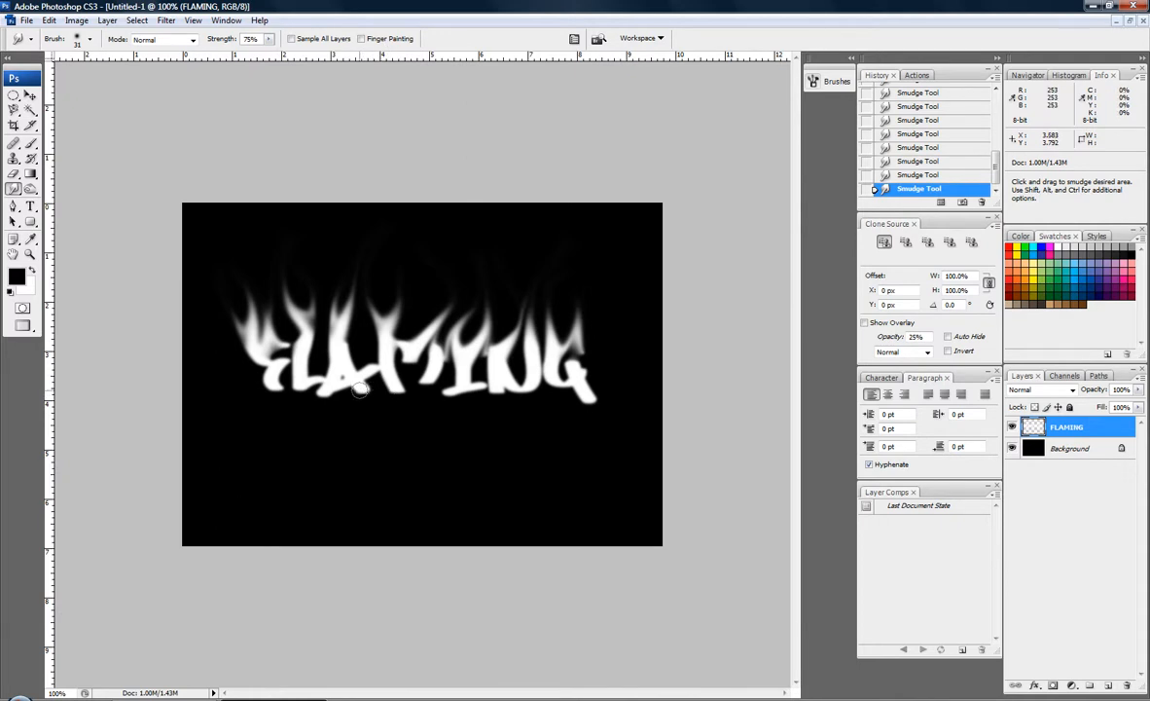
left_click(1060, 499)
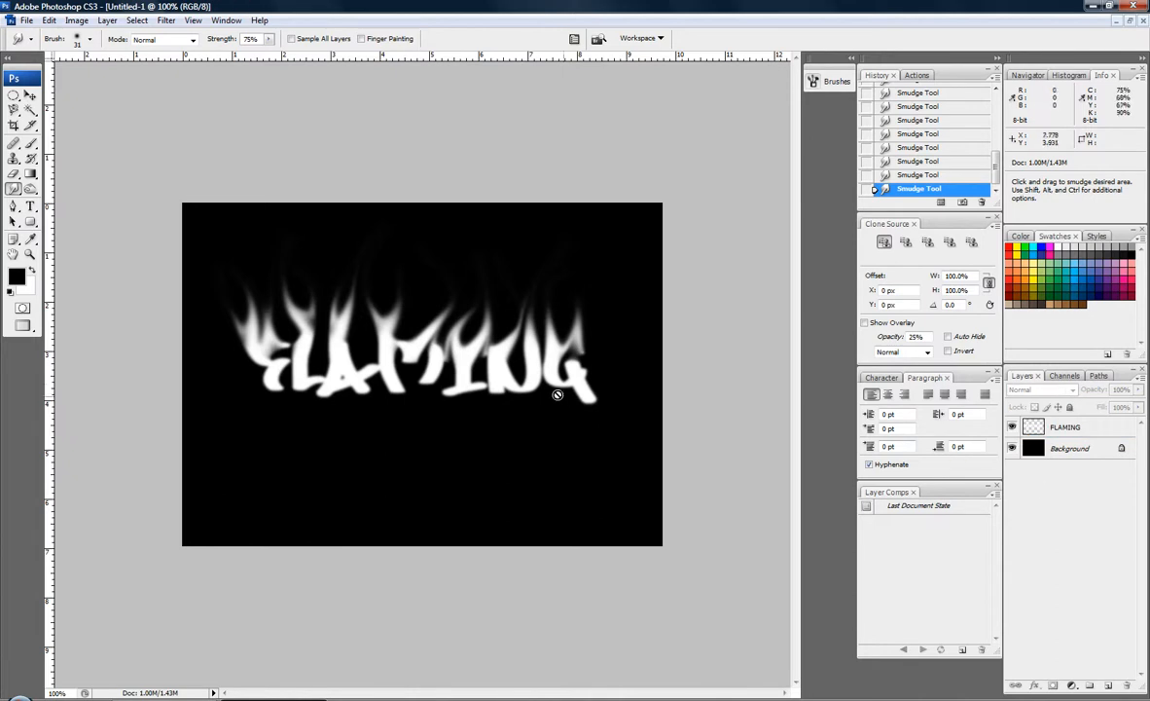
Step: Reselect the FLAMING layer and add a Color Balance adjustment layer above it
left_click(496, 343)
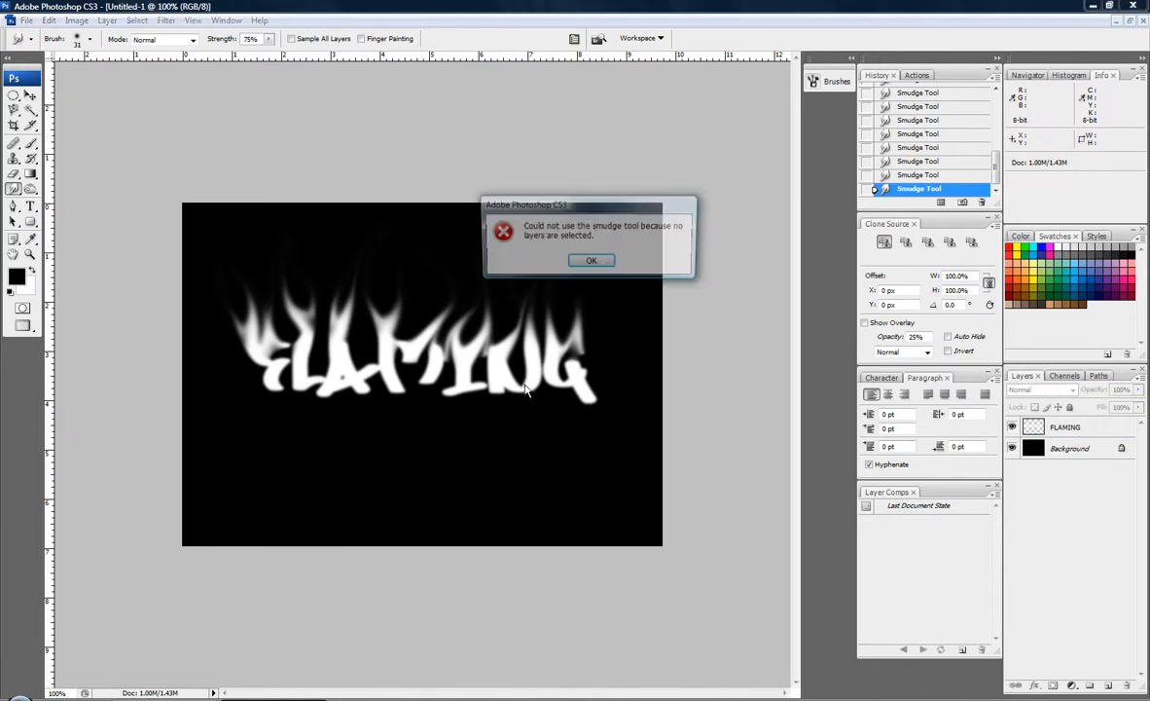
left_click(584, 259)
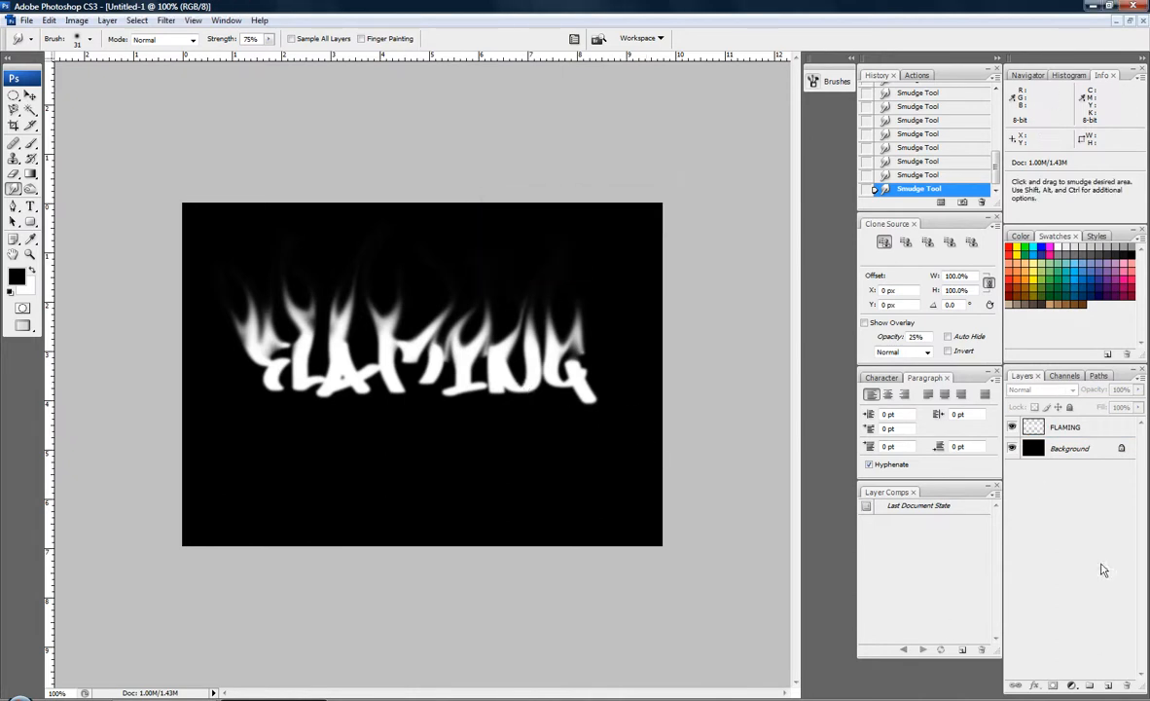
left_click(1082, 431)
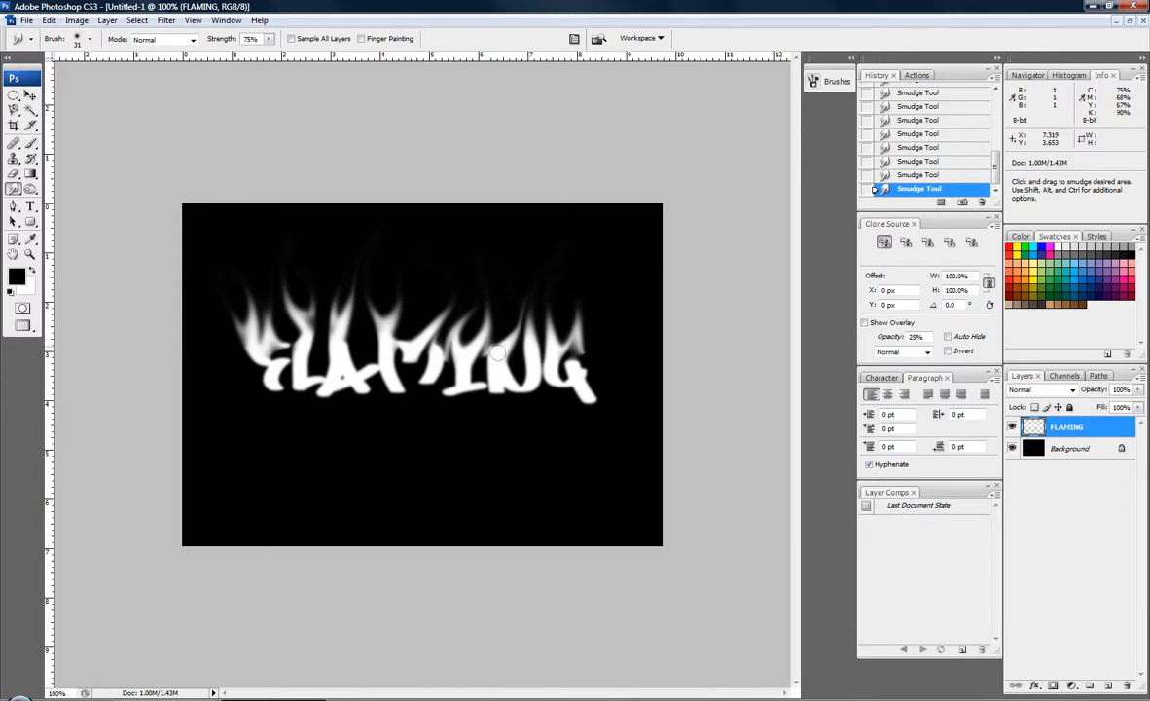
left_click(1071, 684)
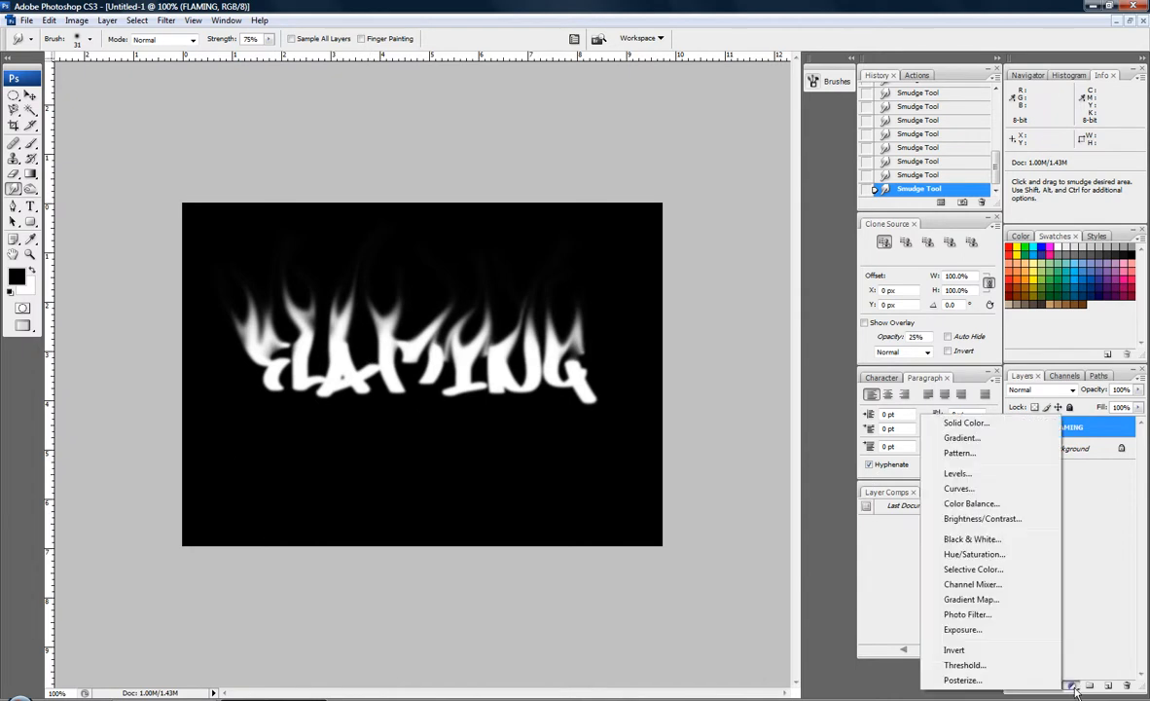
left_click(971, 503)
left_click_drag(617, 135, 876, 247)
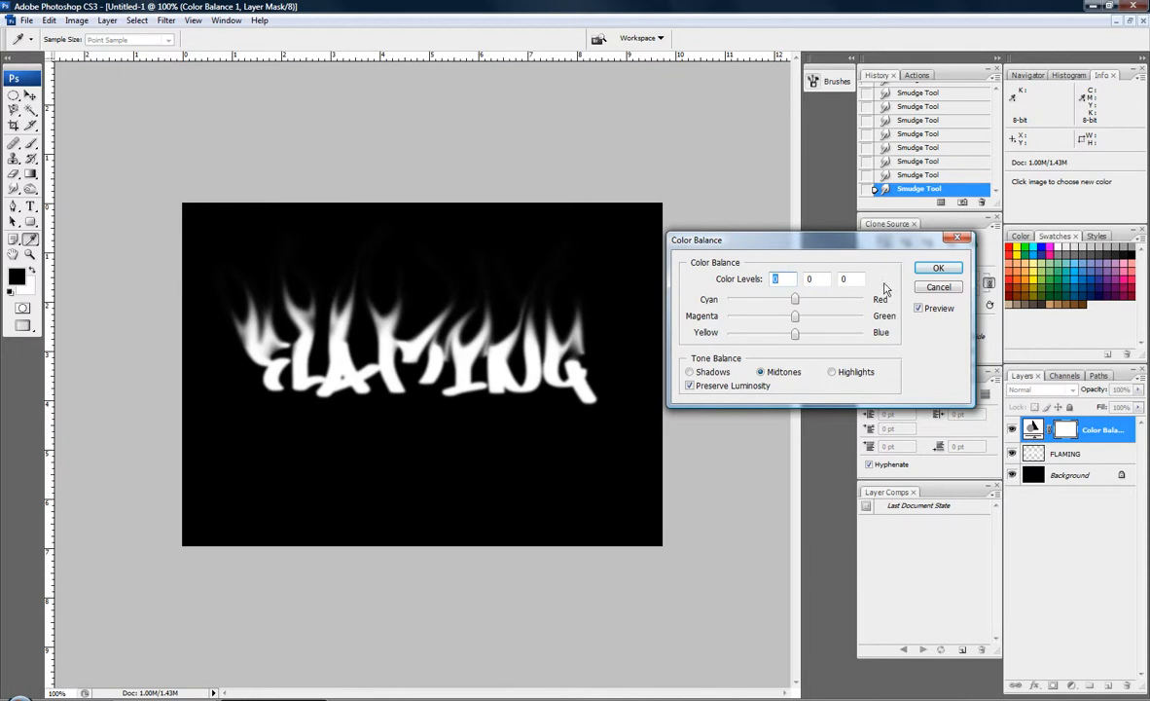
Step: Shift the Color Balance midtones strongly toward red and yellow to give the flames a fiery colour
left_click(692, 372)
left_click(761, 372)
left_click(832, 372)
mouse_move(794, 301)
left_mouse_down()
mouse_move(694, 310)
mouse_move(896, 317)
mouse_move(793, 314)
mouse_move(804, 317)
left_mouse_up()
mouse_move(794, 318)
left_mouse_down()
mouse_move(736, 320)
mouse_move(887, 328)
mouse_move(815, 321)
mouse_move(730, 334)
mouse_move(796, 329)
left_mouse_up()
left_click_drag(796, 306, 750, 338)
left_click(763, 370)
left_click_drag(796, 299, 841, 302)
left_click_drag(795, 334, 750, 339)
Step: Shift the highlights toward red and yellow, set the shadows to +71, 0, -70, and apply the Color Balance
left_click(850, 374)
left_click_drag(797, 301, 749, 340)
left_click(711, 371)
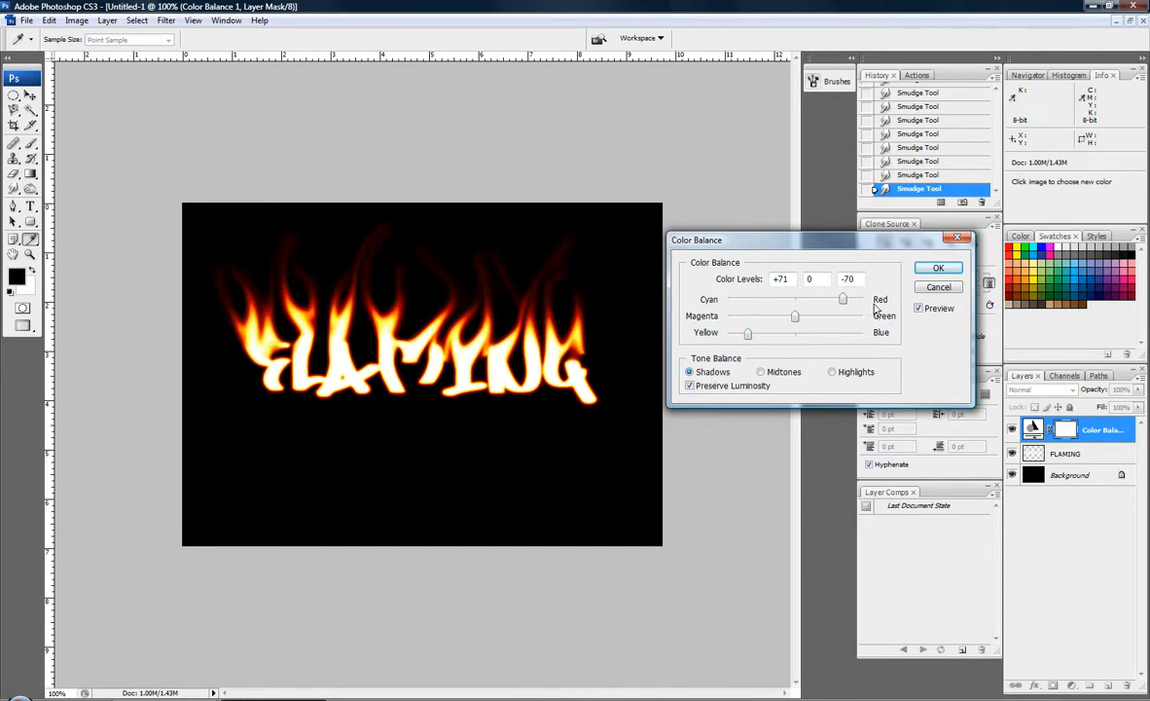
left_click(922, 269)
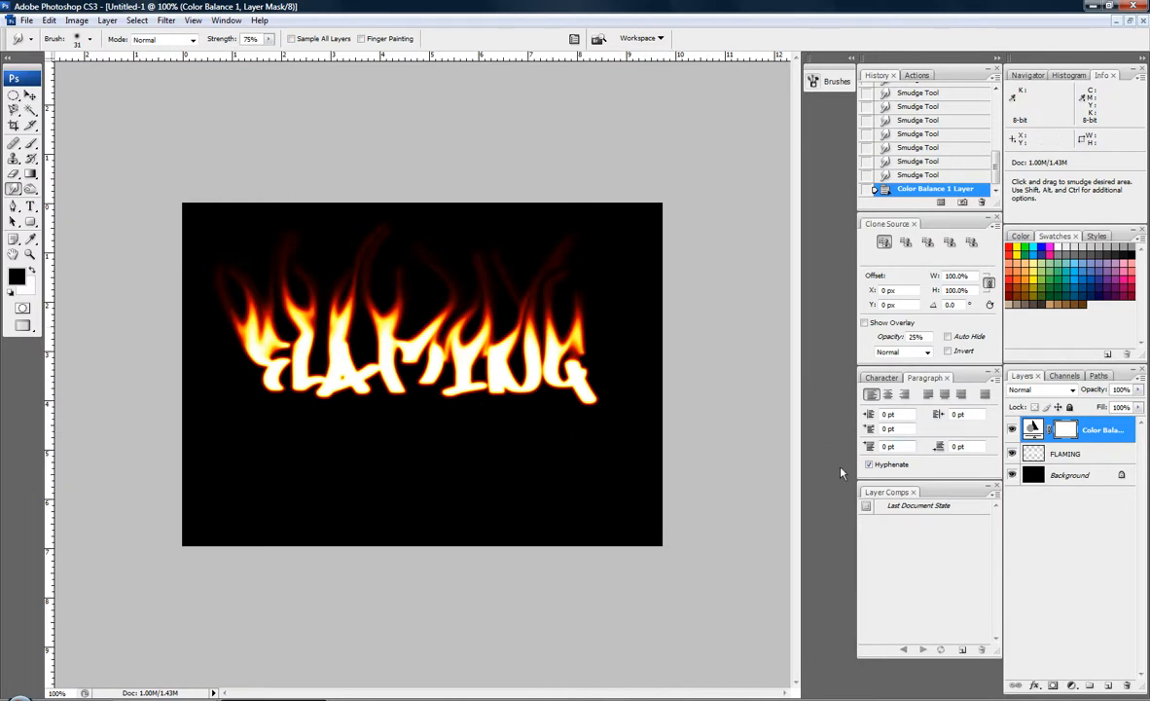
Step: Add a horizontal text box over the burning letters reading FLAMING in black 100 pt Juice Regular
left_click(30, 206)
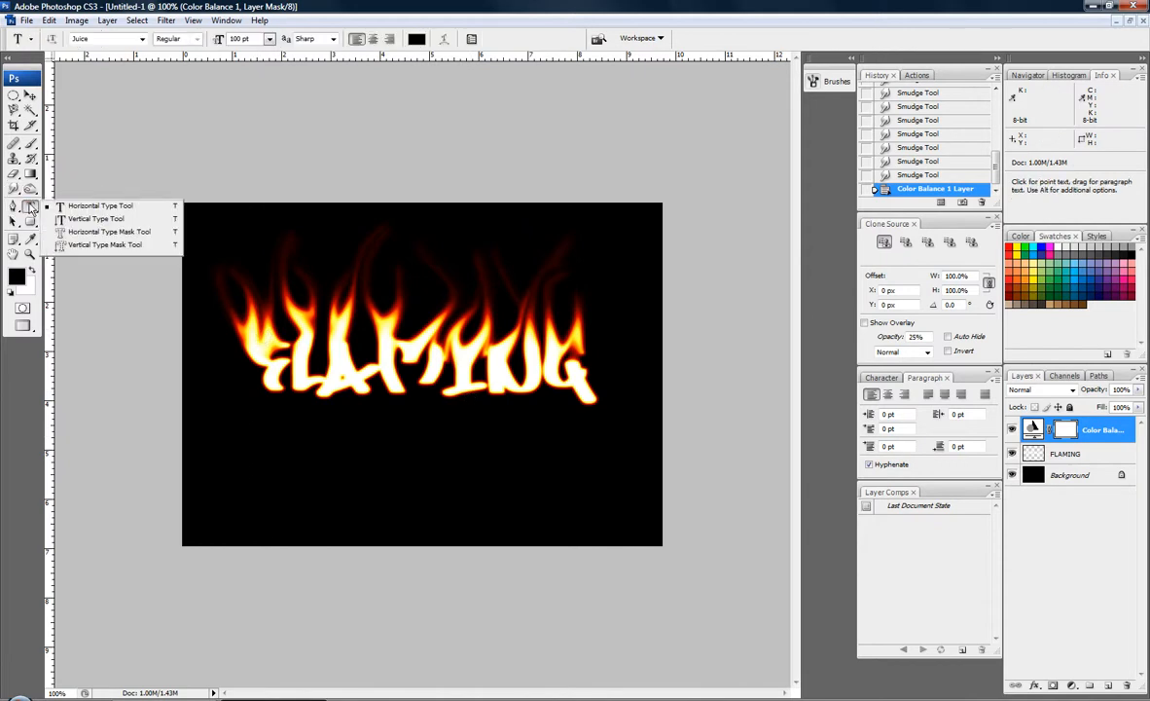
left_click(90, 206)
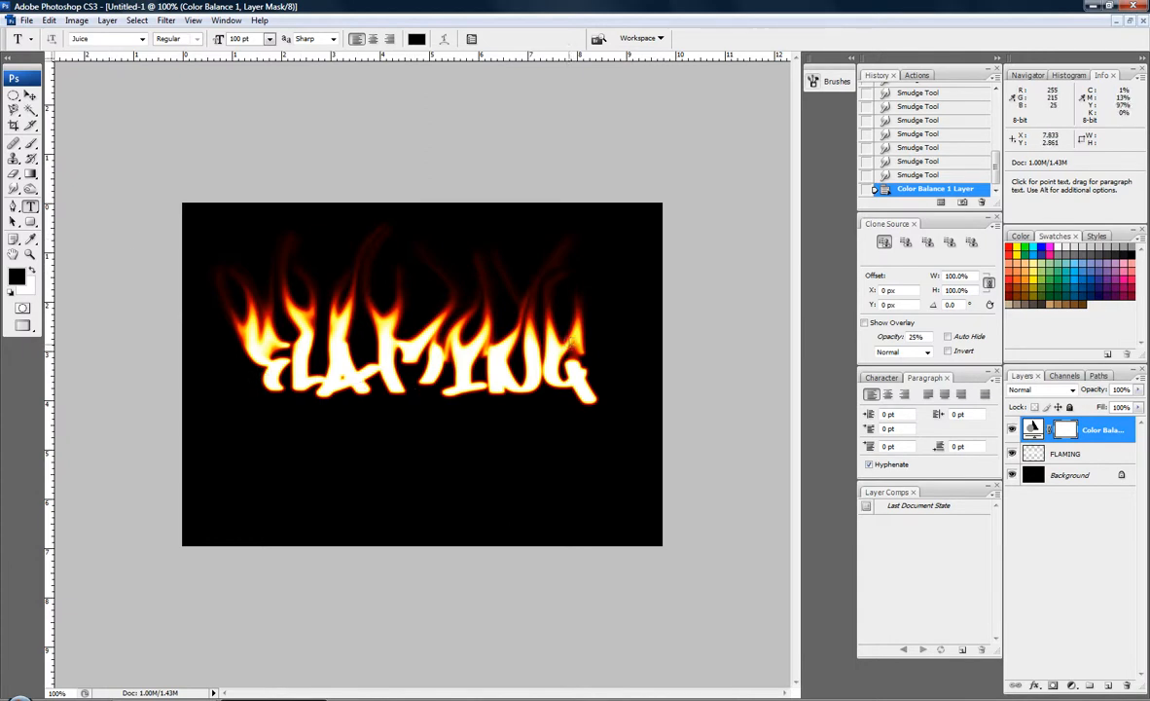
left_click_drag(242, 289, 609, 411)
type("FLAMING")
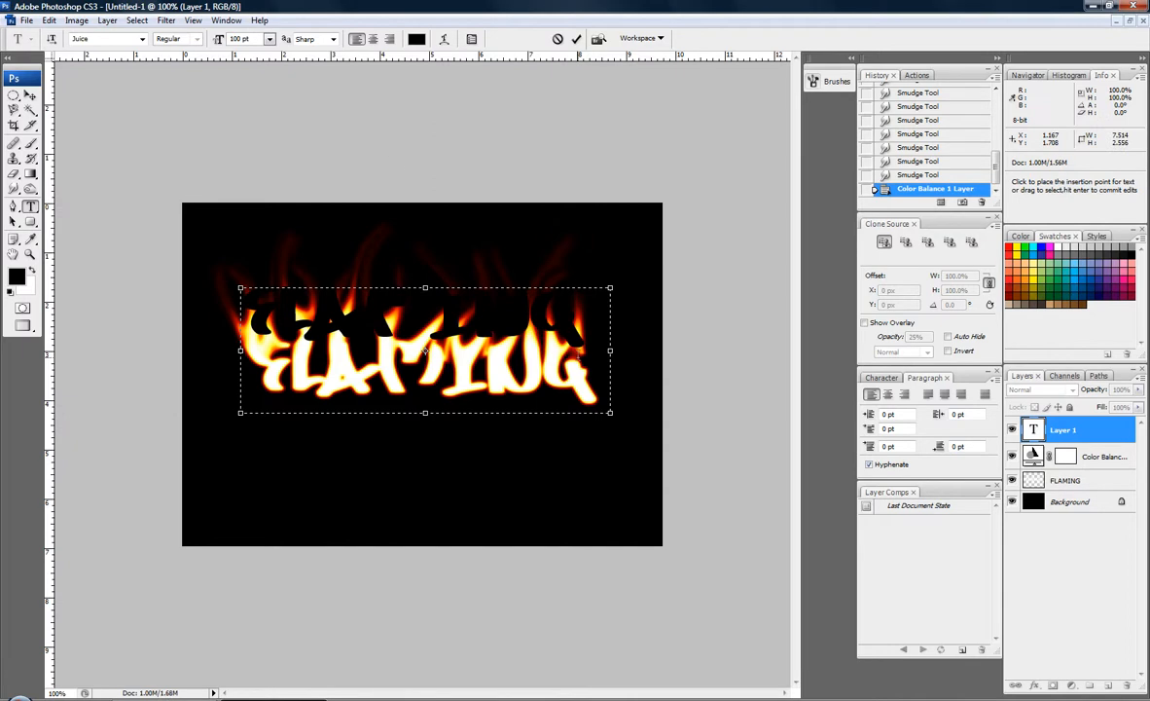
Step: Align the black FLAMING text with the burning letters and set its blending mode to Color Dodge
left_click(31, 95)
left_click_drag(329, 323, 339, 375)
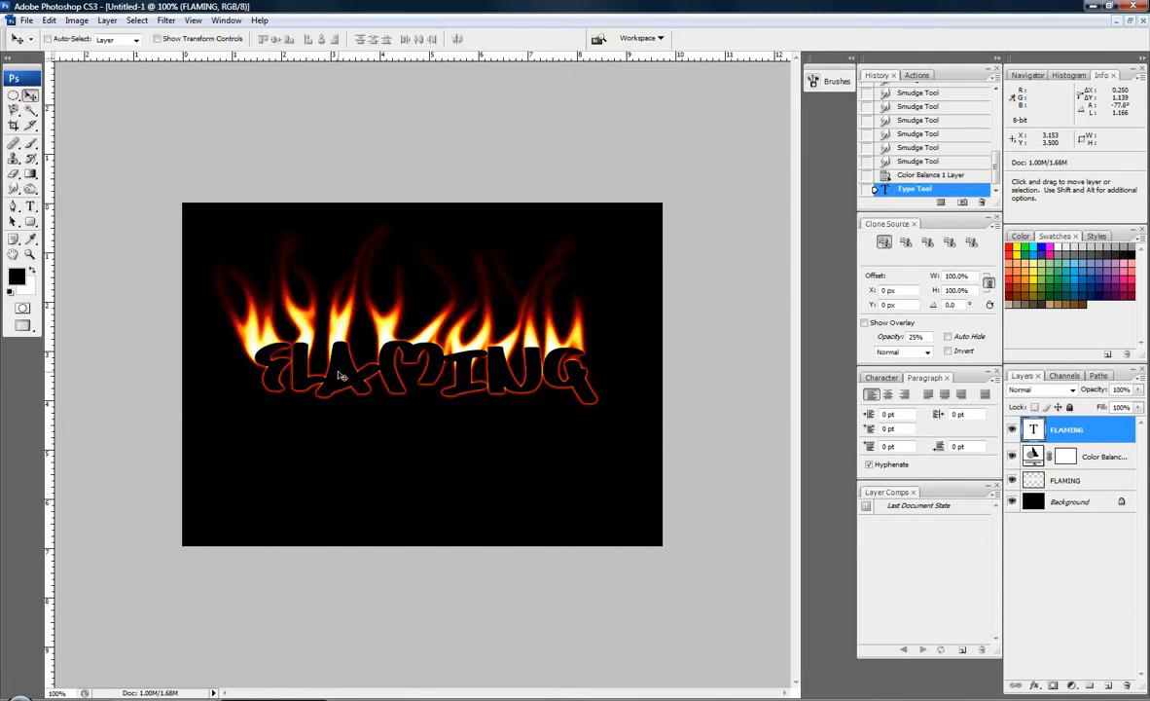
left_click(1064, 390)
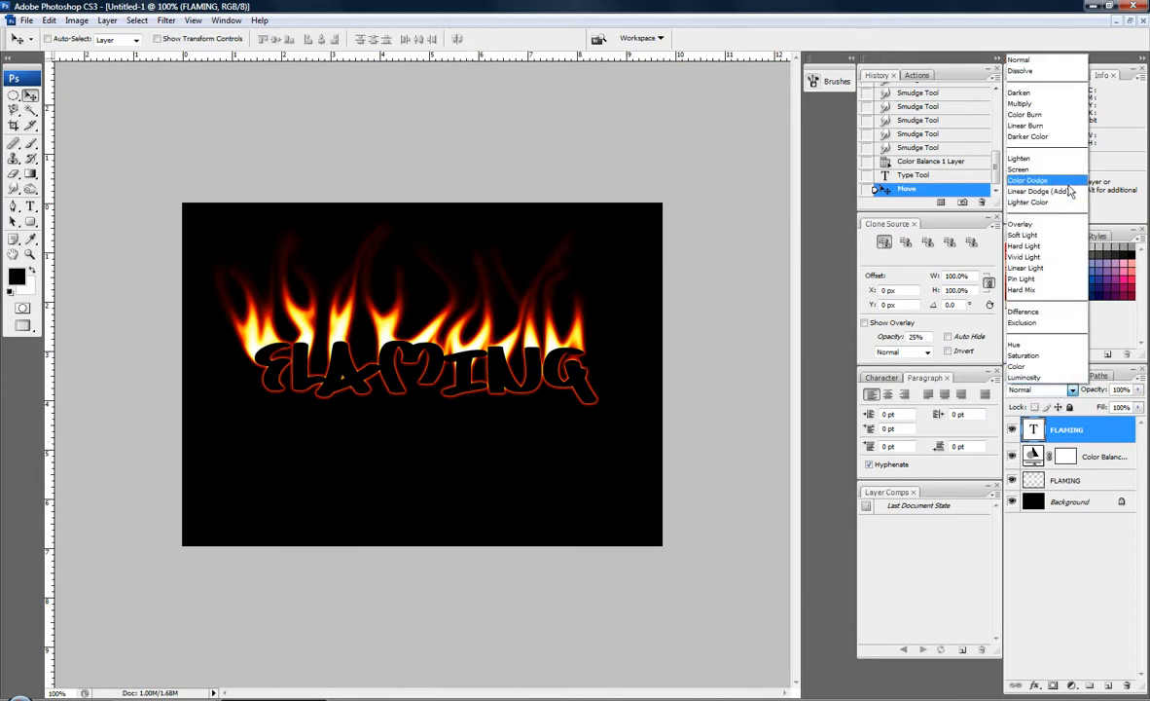
left_click(1068, 191)
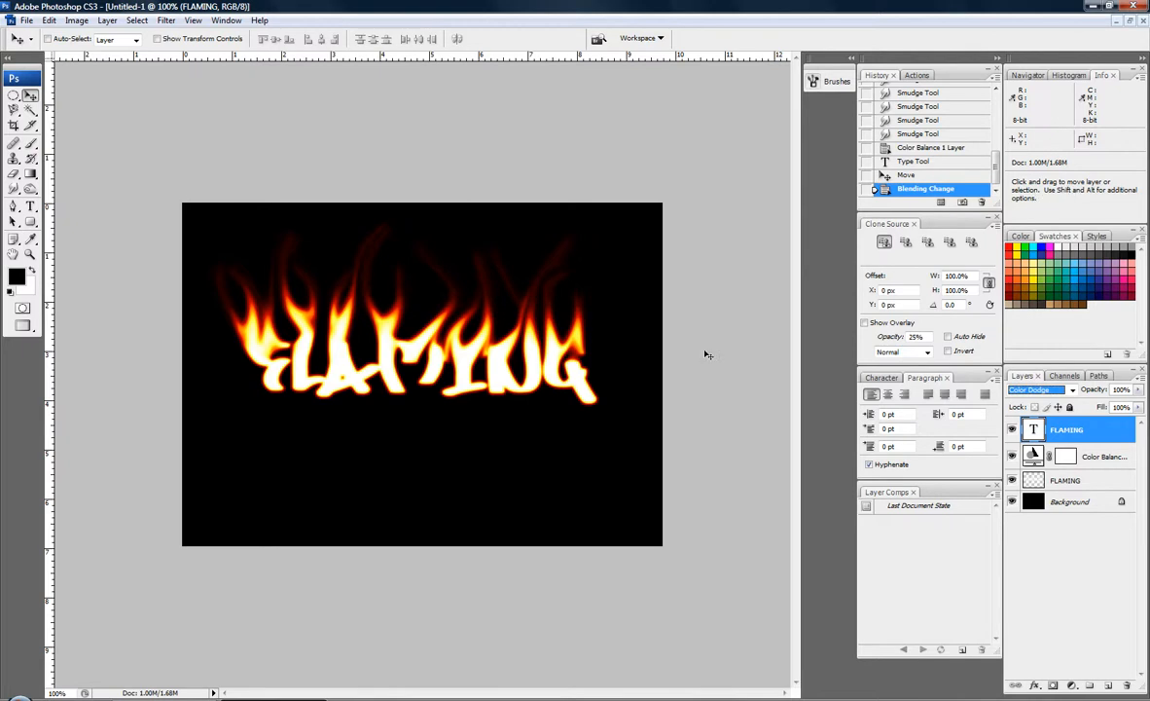